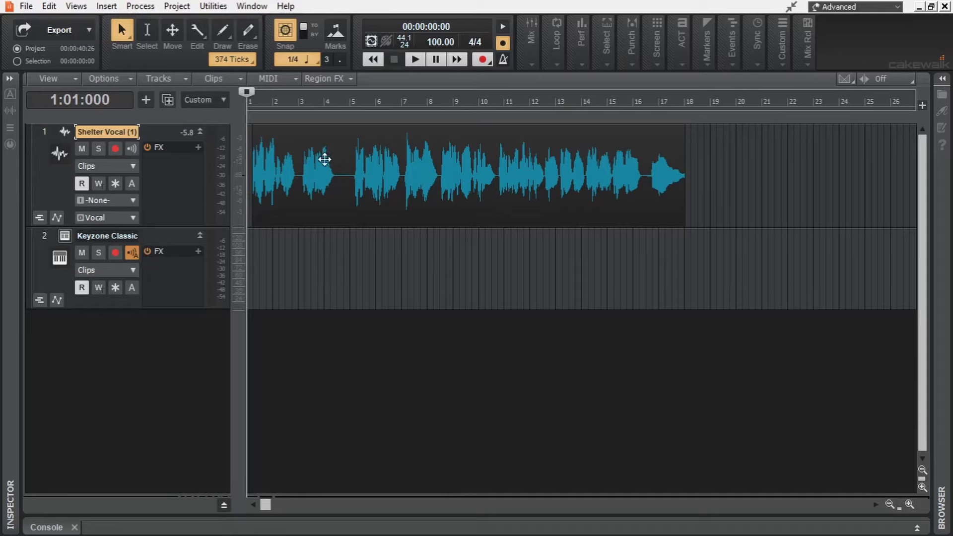
# Step: Convert the Shelter Vocal audio clip to MIDI on the Keyzone Classic track, starting at the same position, and accept the conversion
pyautogui.click(365, 136)
pyautogui.moveTo(364, 136); pyautogui.dragTo(385, 259)
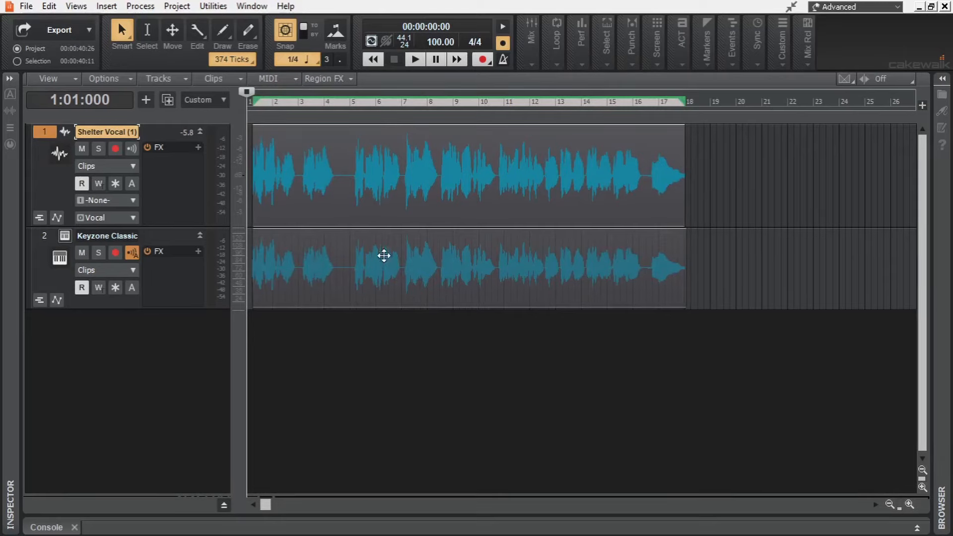
pyautogui.hotkey('ctrl', 'z')
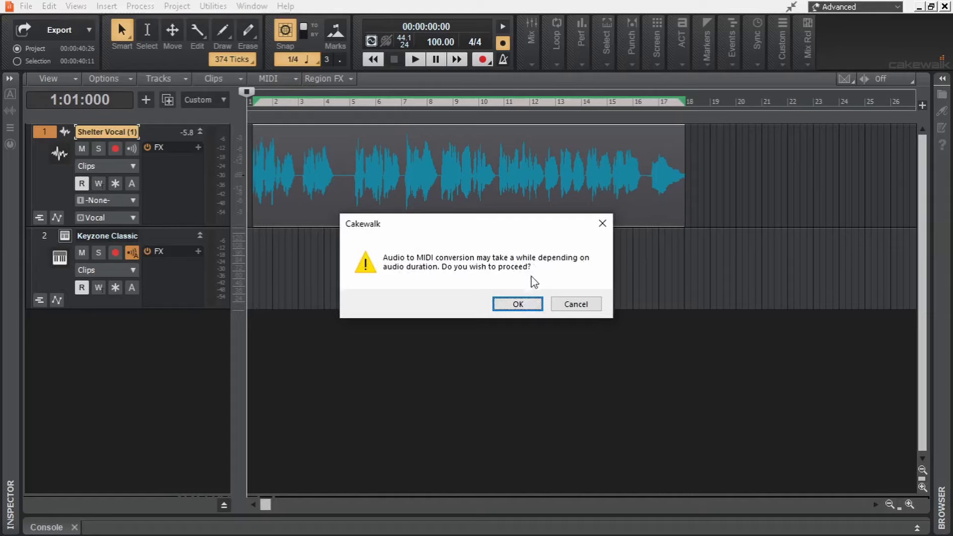
pyautogui.click(520, 307)
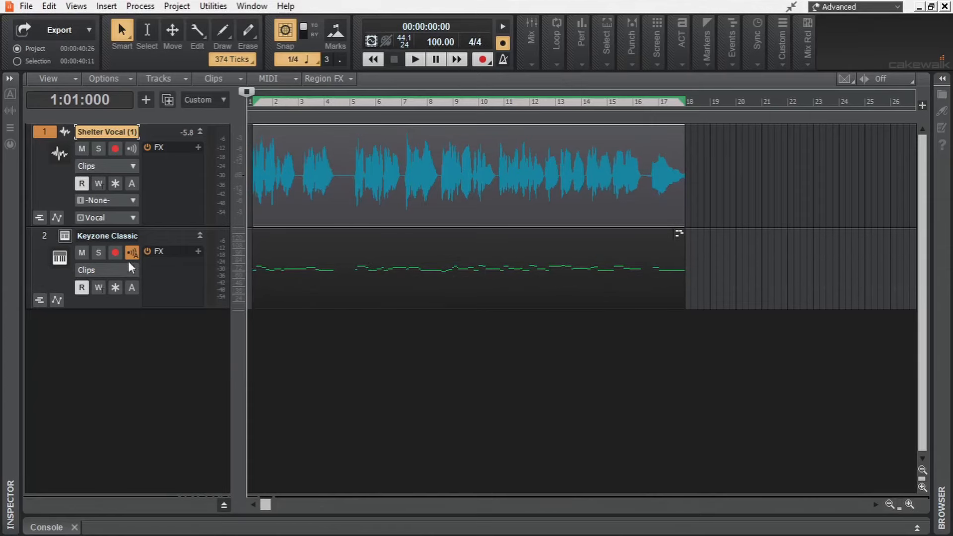
# Step: Audition the converted vocal notes in the Piano Roll with Keyzone Classic soloed, and return to the tracks with solo off
pyautogui.click(98, 253)
pyautogui.scroll(2, 336, 271)
pyautogui.doubleClick(336, 271)
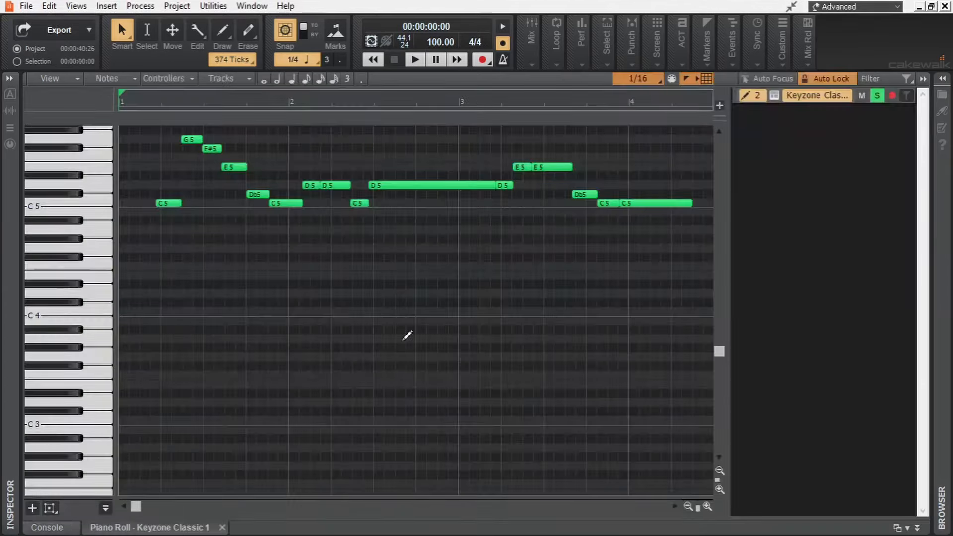
pyautogui.scroll(5, 493, 361)
pyautogui.press('space')
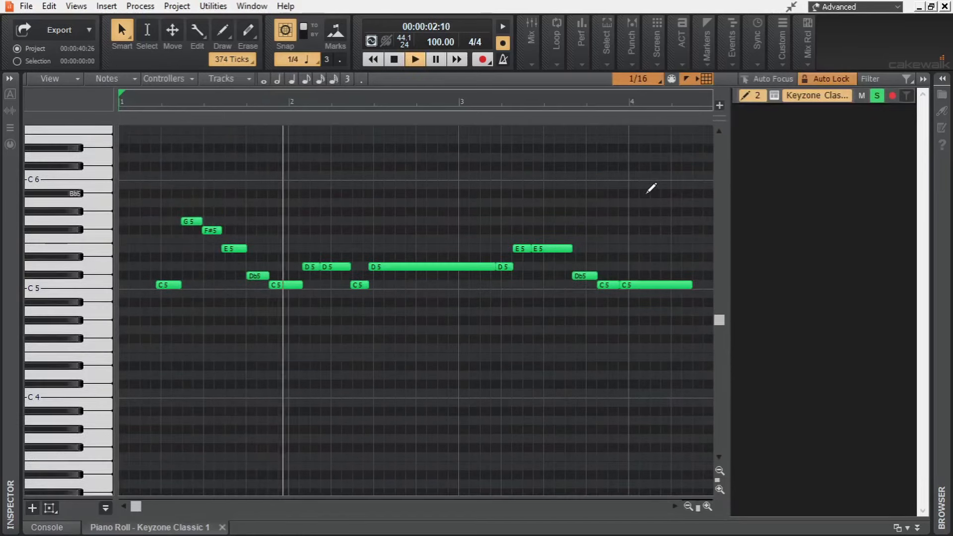
pyautogui.press('space')
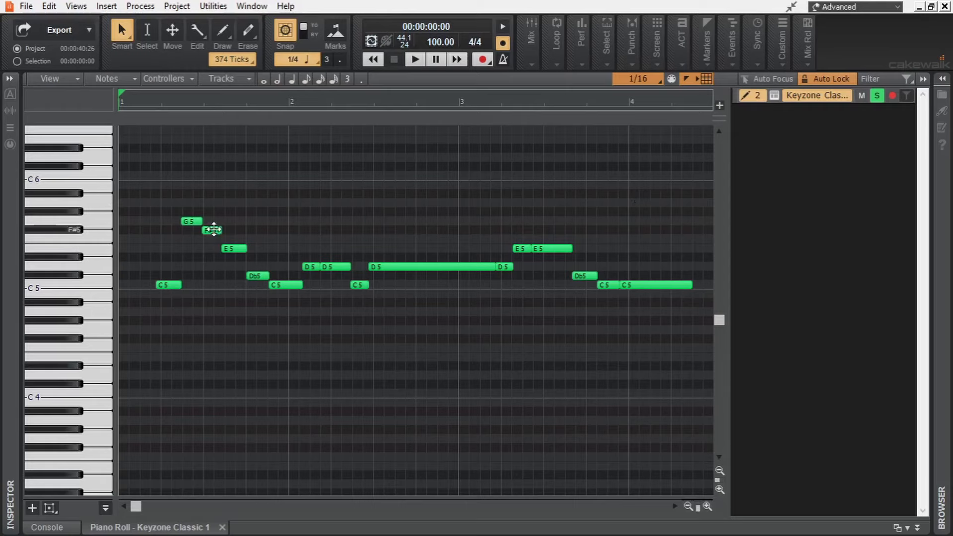
pyautogui.click(917, 527)
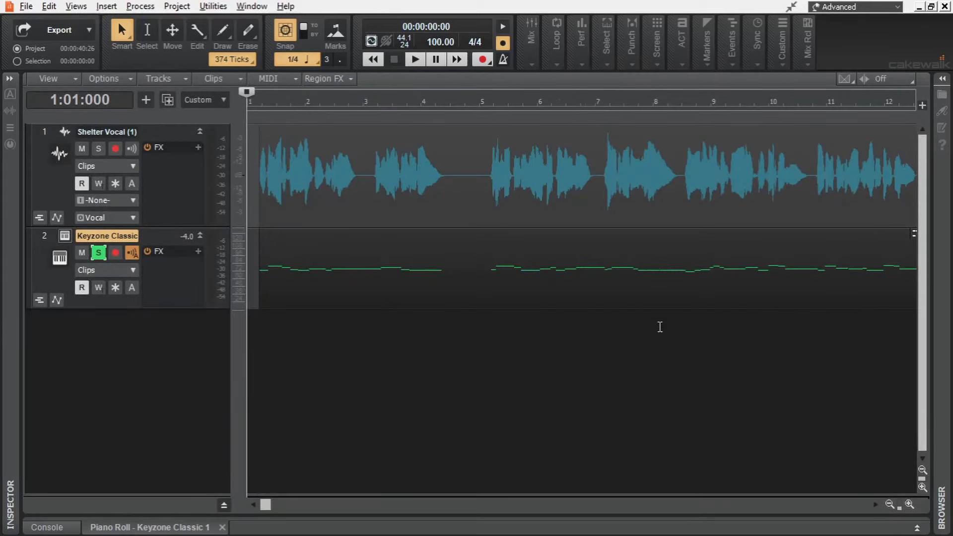
pyautogui.scroll(-4, 660, 326)
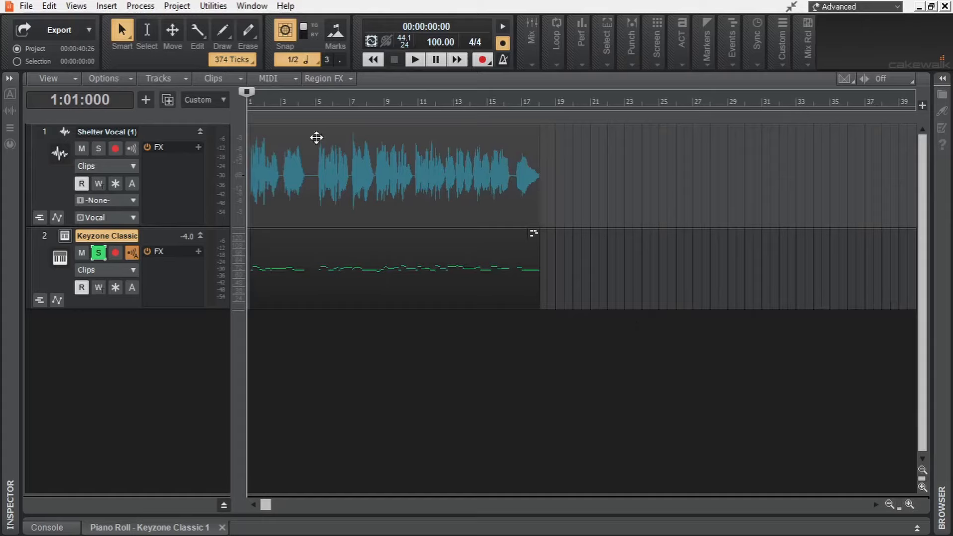
pyautogui.click(98, 254)
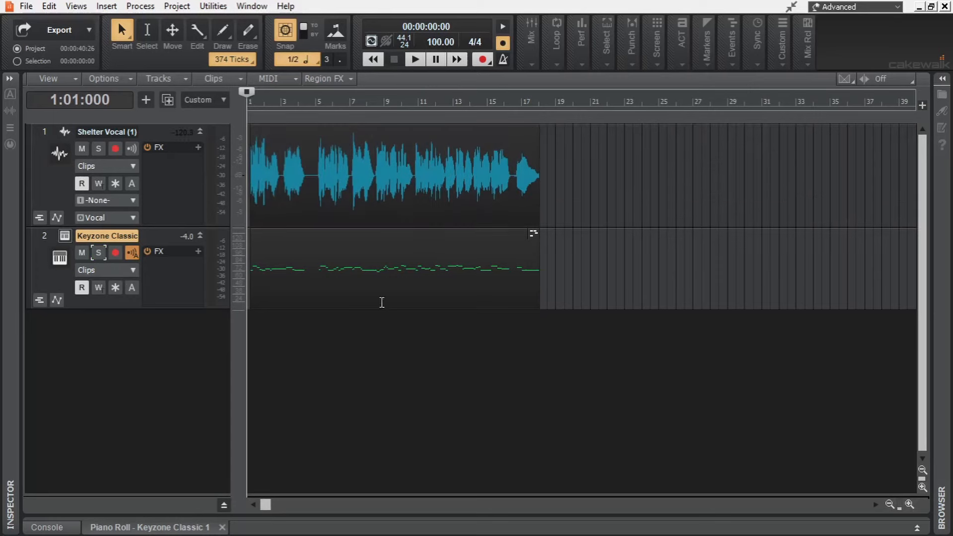
# Step: Convert the last Cymatics Vibrations Chill Guitar Loop from the browser to MIDI on Keyzone Classic at about bar 20, and preview the original loop
pyautogui.click(942, 81)
pyautogui.click(795, 82)
pyautogui.moveTo(853, 363); pyautogui.dragTo(575, 264)
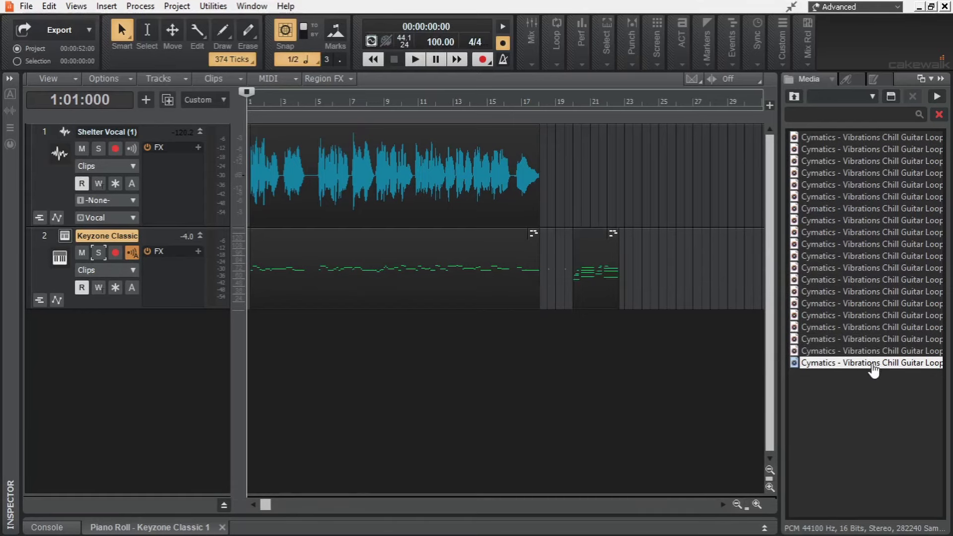
pyautogui.click(937, 97)
pyautogui.click(938, 97)
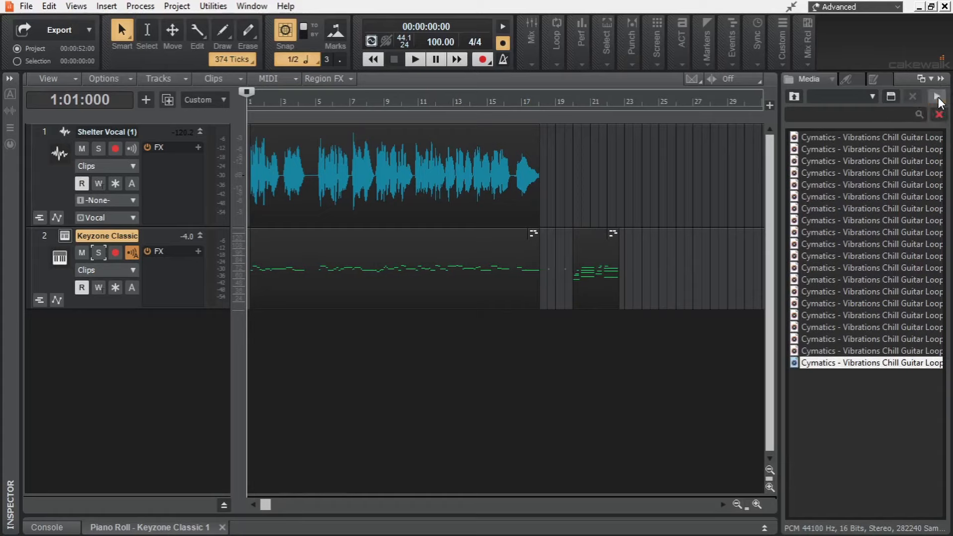
# Step: Play the converted guitar clip from bar 20 and examine its notes in the full-width Piano Roll
pyautogui.click(572, 319)
pyautogui.press('space')
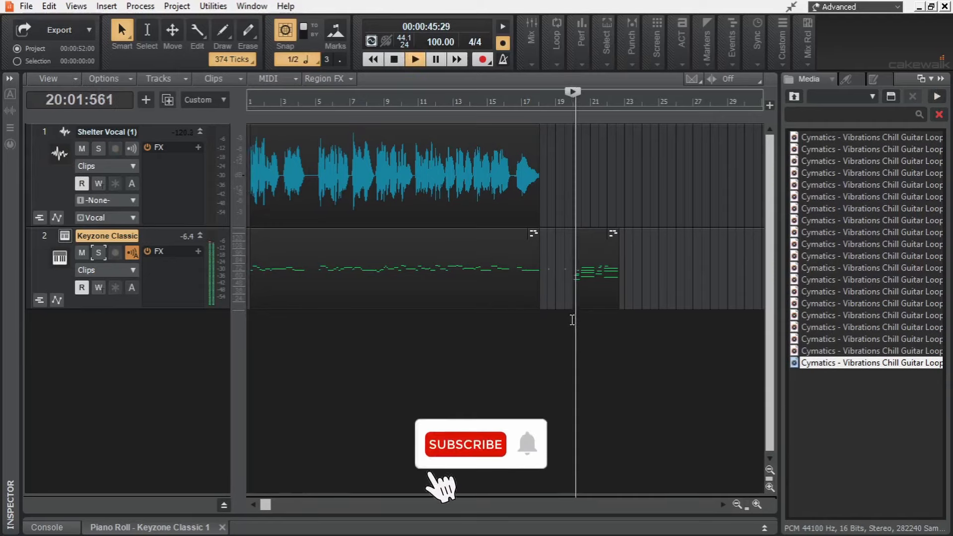
pyautogui.click(589, 247)
pyautogui.doubleClick(589, 245)
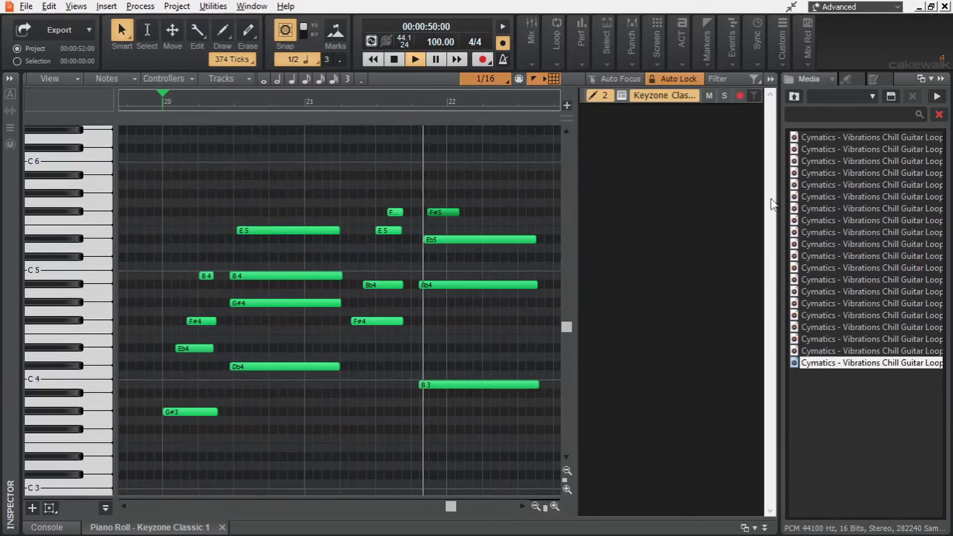
pyautogui.click(941, 78)
pyautogui.press('space')
pyautogui.click(922, 78)
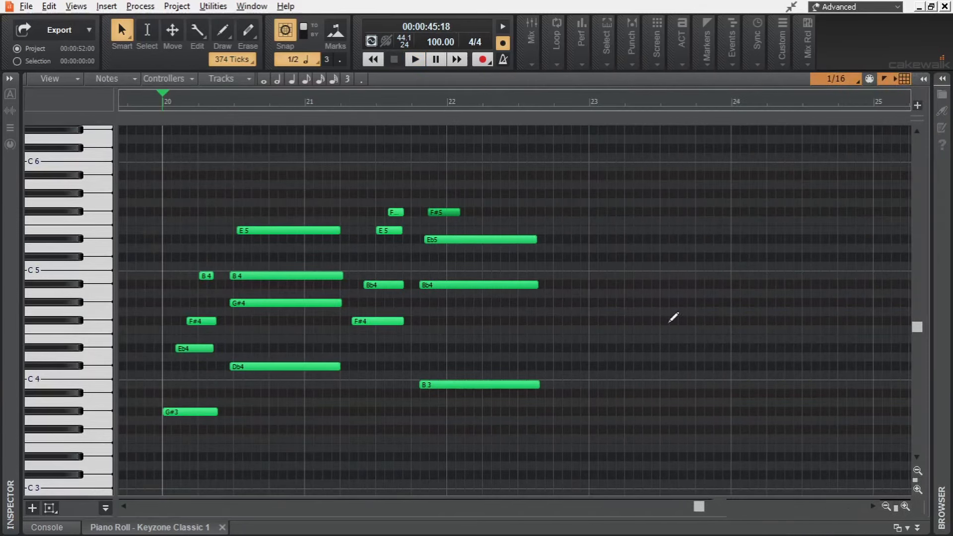
# Step: Reveal the velocity lane below the guitar notes and select all notes to inspect their velocities
pyautogui.moveTo(399, 492); pyautogui.dragTo(399, 392)
pyautogui.scroll(-3, 494, 304)
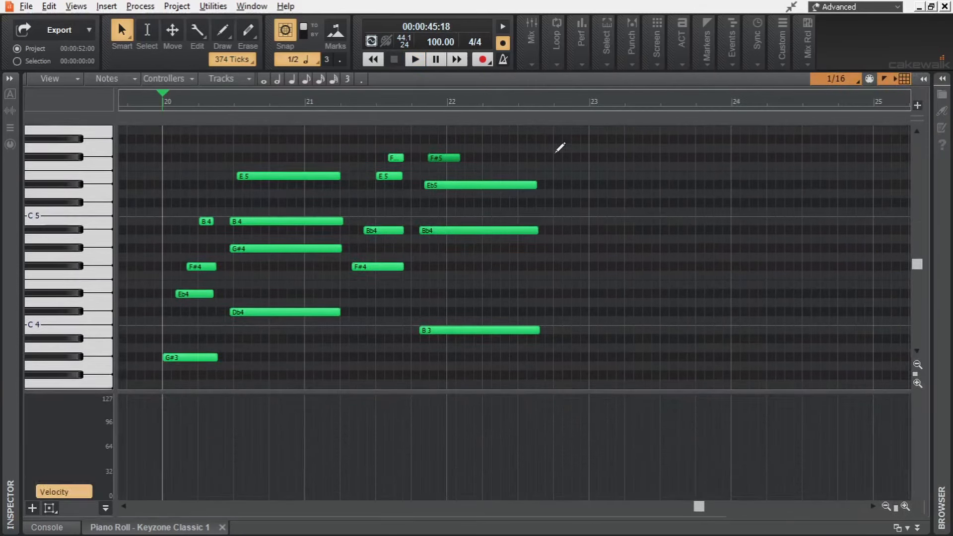
pyautogui.hscroll(-2, 559, 144)
pyautogui.hotkey('ctrl', 'a')
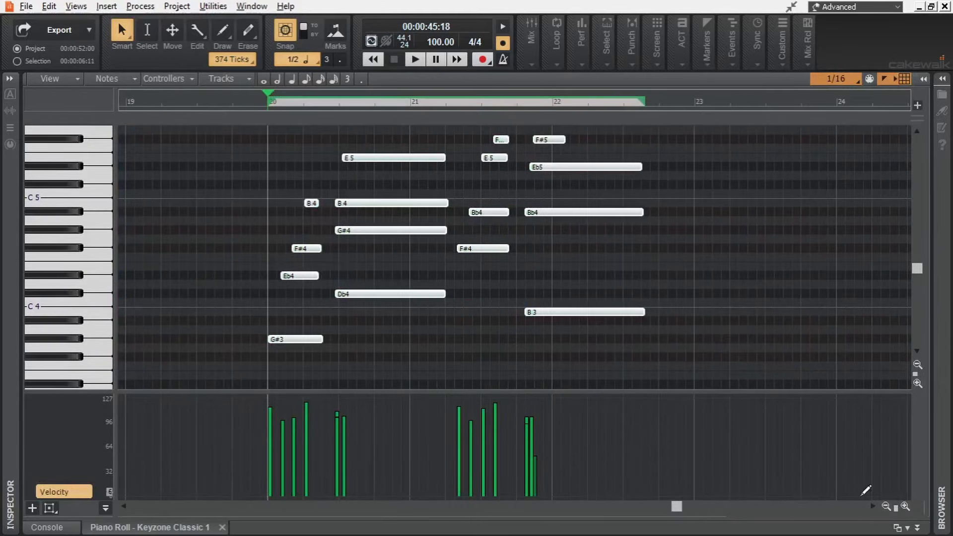
# Step: Delete the converted guitar clip at bar 20 from the Keyzone Classic track and rewind to the project start
pyautogui.click(917, 527)
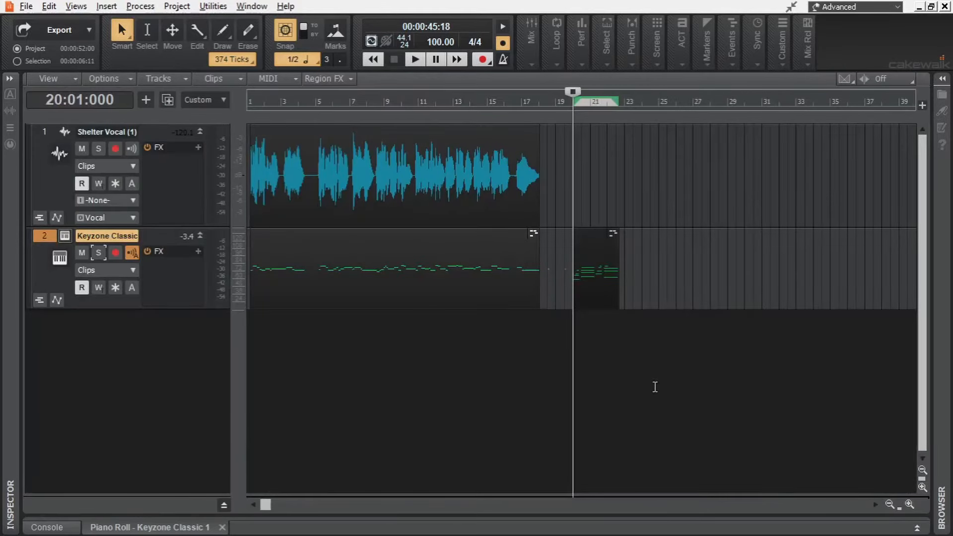
pyautogui.moveTo(580, 197); pyautogui.dragTo(647, 296)
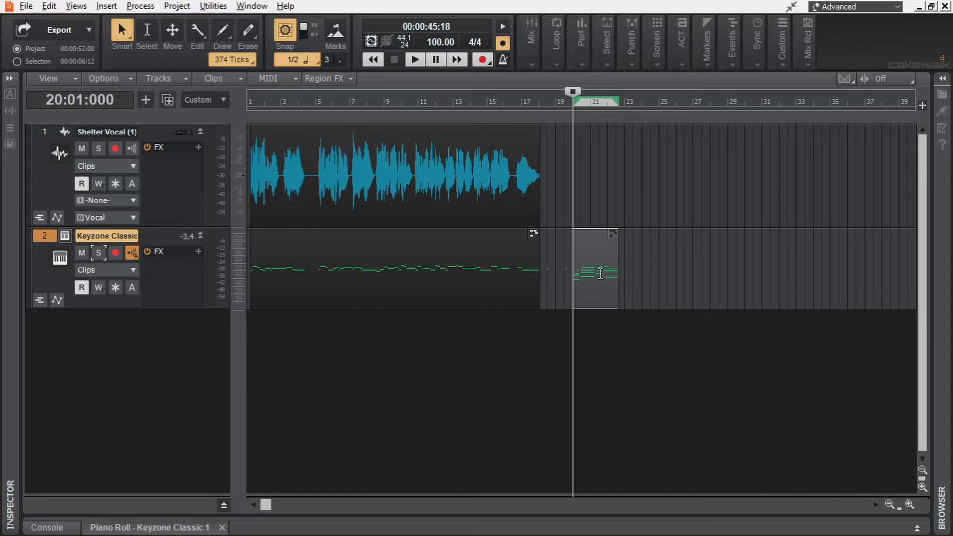
pyautogui.press('Delete')
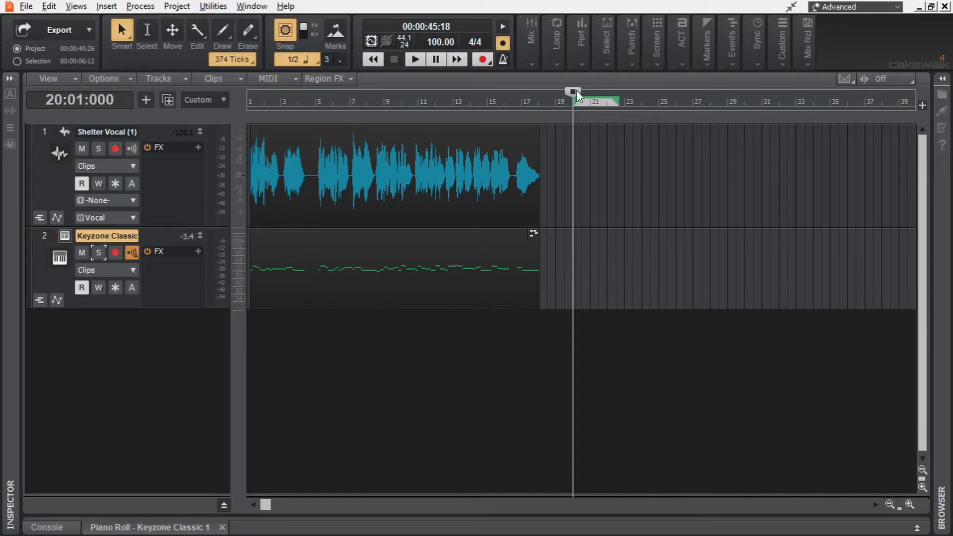
pyautogui.press('w')
pyautogui.hotkey('ctrl', 'Right')
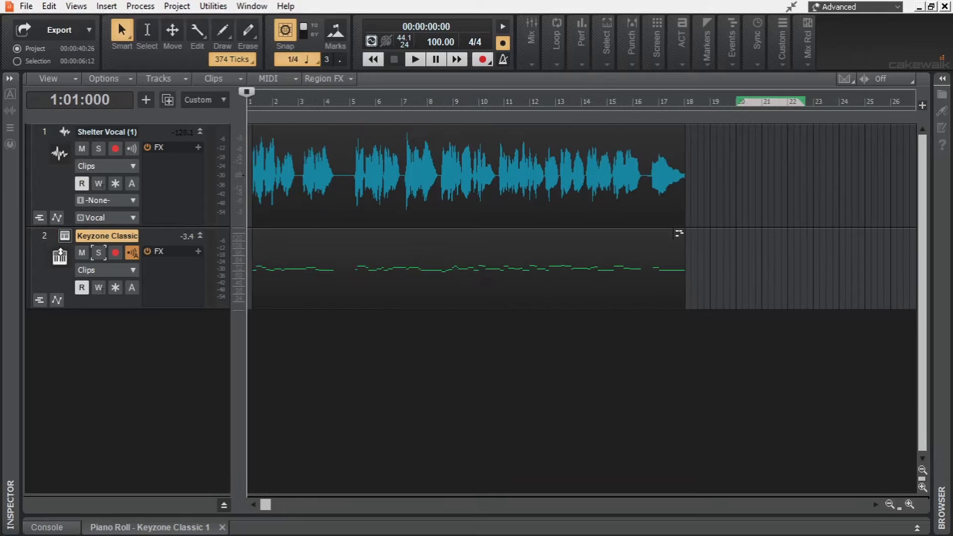
# Step: Insert a new MIDI track below Keyzone Classic and expand it to show its controls
pyautogui.rightClick(157, 326)
pyautogui.click(223, 176)
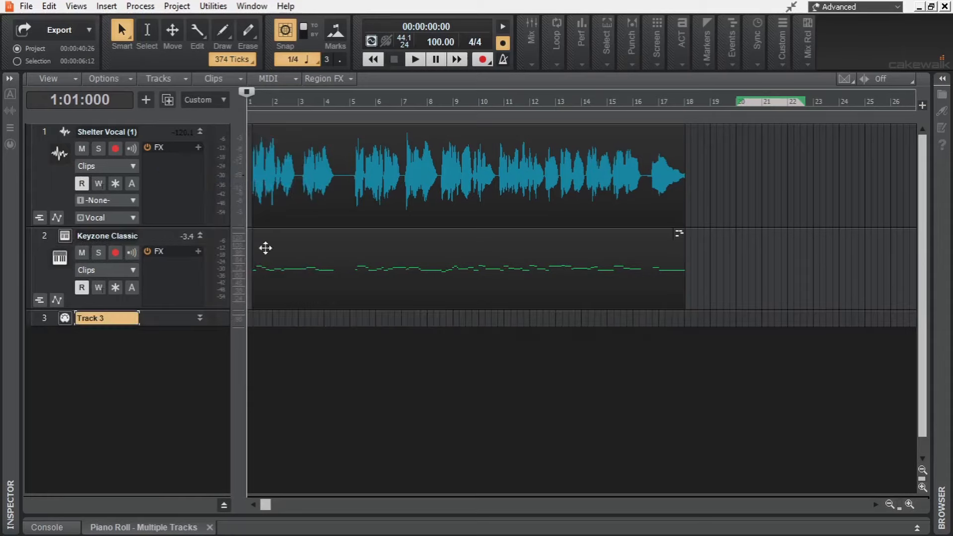
pyautogui.click(198, 318)
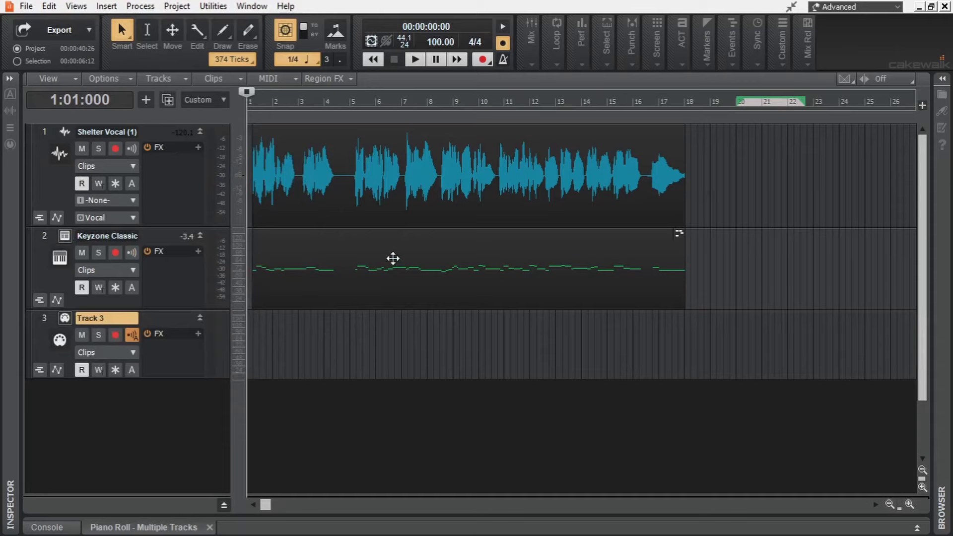
# Step: Move the converted vocal MIDI clip onto the new MIDI track at the same time position, and delete the Keyzone Classic track
pyautogui.click(383, 240)
pyautogui.moveTo(383, 240); pyautogui.dragTo(375, 352)
pyautogui.click(51, 235)
pyautogui.rightClick(50, 235)
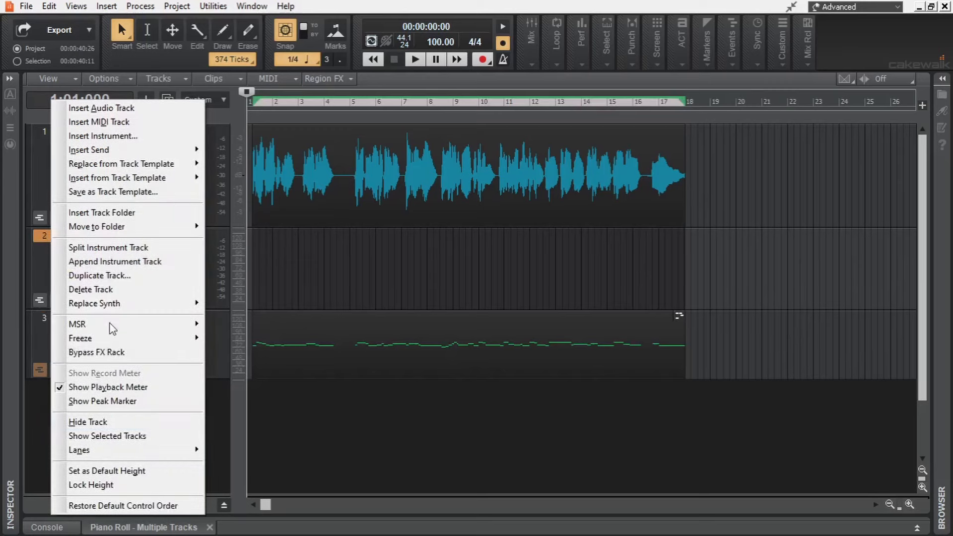
pyautogui.click(85, 289)
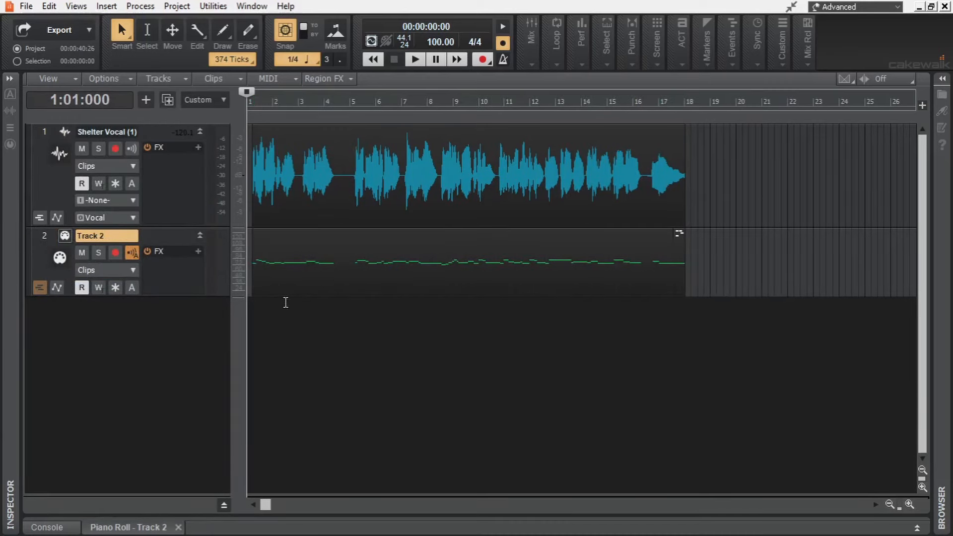
# Step: Find the MAutoPitch plug-in in the browser and add it to the Shelter Vocal track's FX rack
pyautogui.press('b')
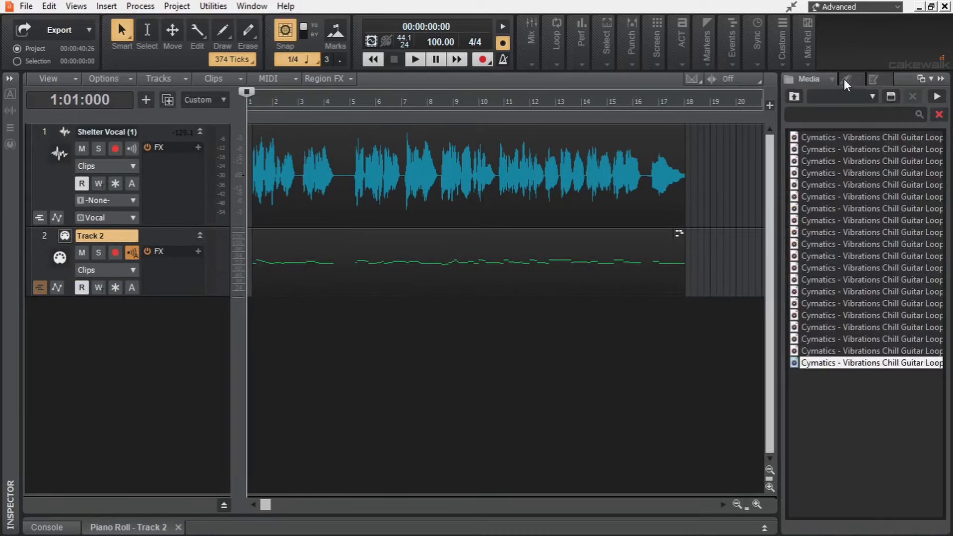
pyautogui.click(844, 79)
pyautogui.click(810, 96)
pyautogui.click(843, 113)
pyautogui.write('mauto')
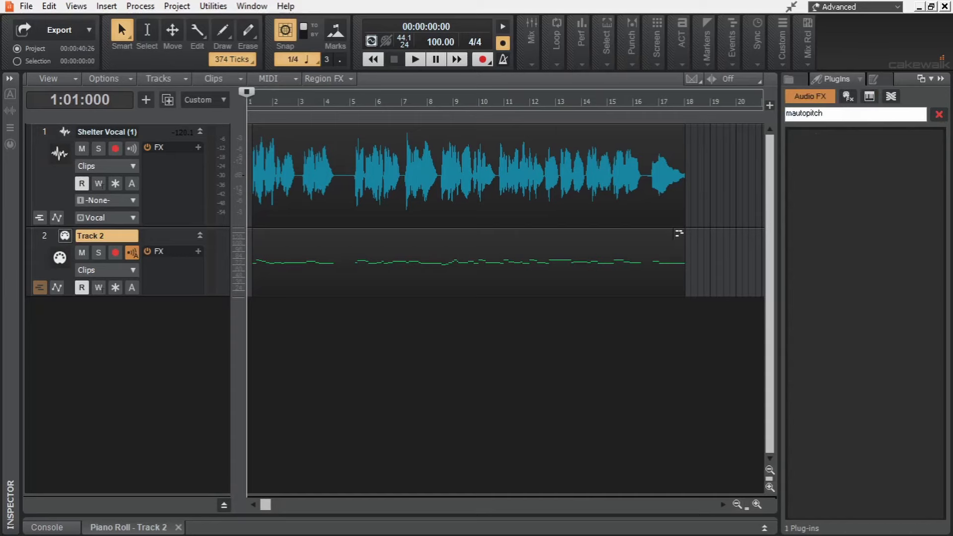
pyautogui.write('pitch')
pyautogui.moveTo(847, 155); pyautogui.dragTo(169, 177)
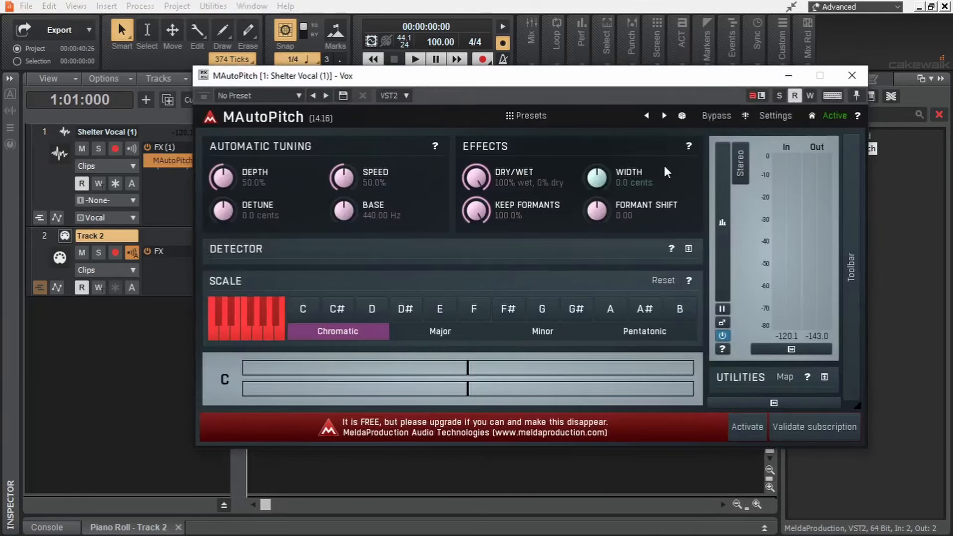
pyautogui.moveTo(496, 74); pyautogui.dragTo(427, 76)
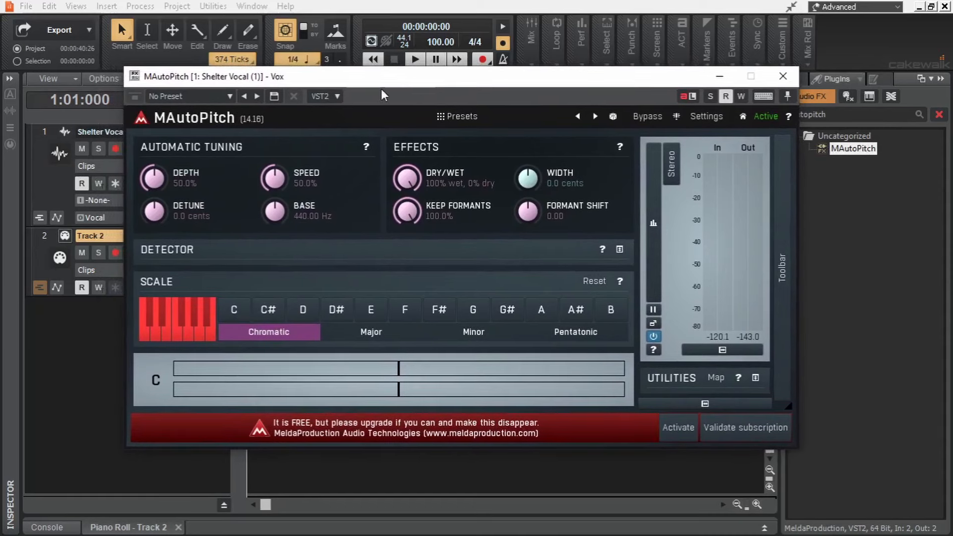
# Step: Enable MIDI input for MAutoPitch and turn off all notes on its scale keyboard
pyautogui.click(332, 96)
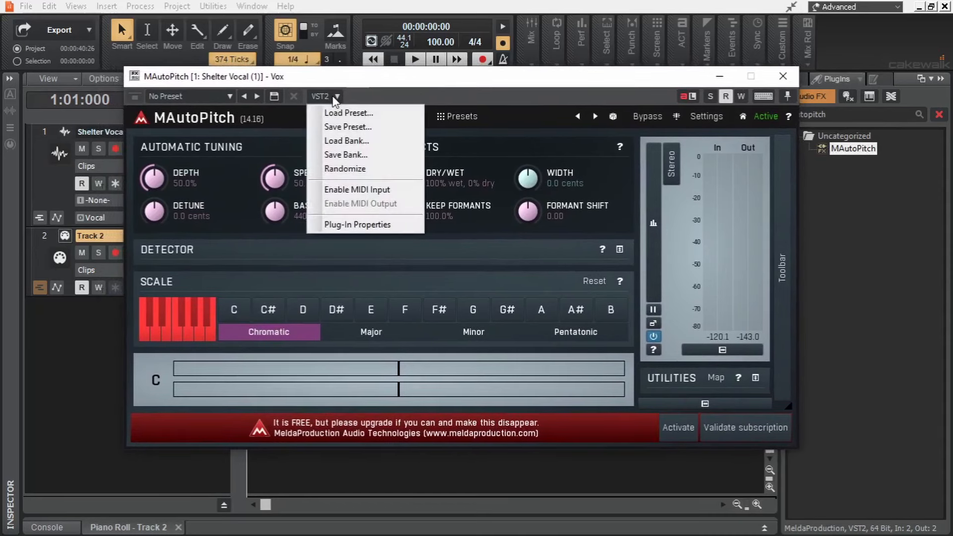
pyautogui.click(375, 189)
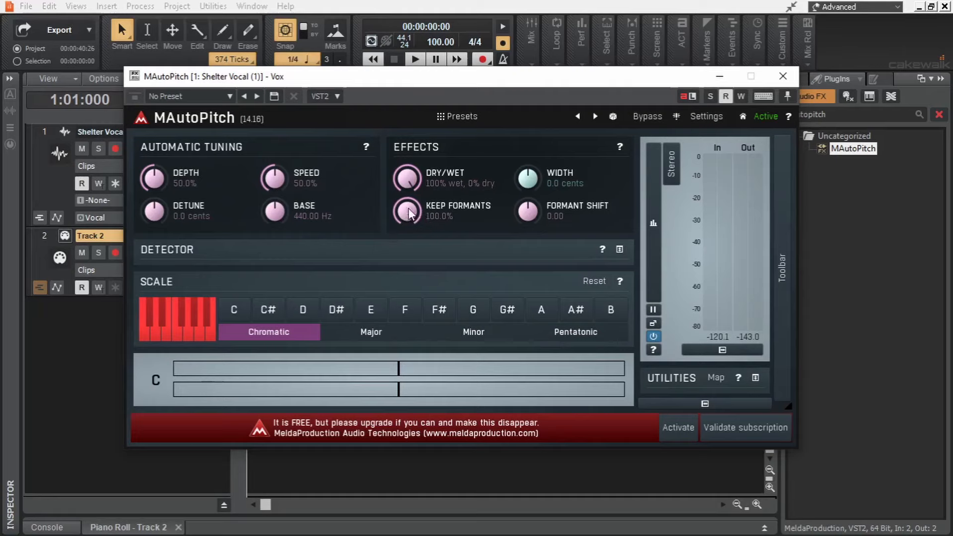
pyautogui.moveTo(408, 209)
pyautogui.mouseDown()
pyautogui.moveTo(409, 238)
pyautogui.moveTo(409, 209)
pyautogui.mouseUp()
pyautogui.click(147, 338)
pyautogui.click(154, 331)
pyautogui.click(150, 333)
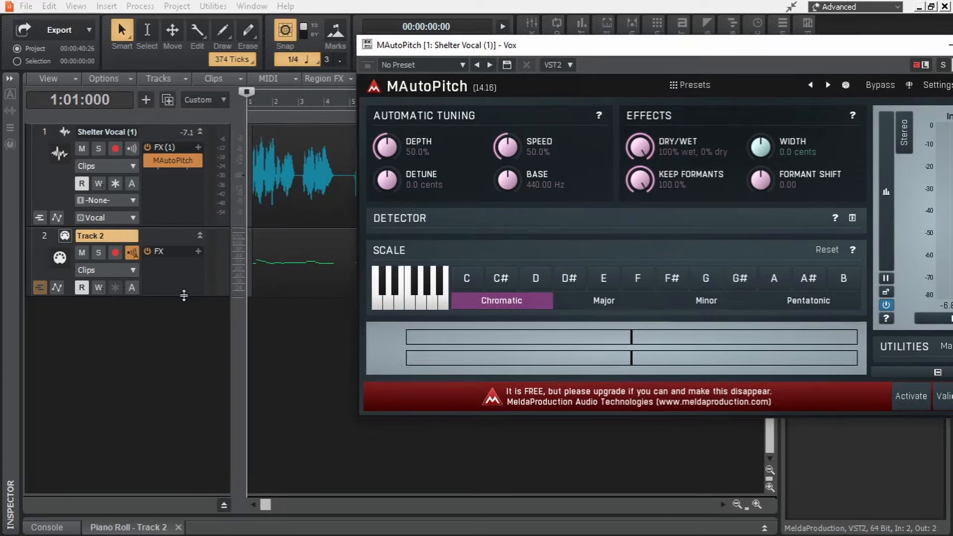
# Step: Show the I/O controls on the tracks, route Track 2's MIDI output to 2-MAutoPitch 1, and audition the tuned vocal
pyautogui.moveTo(184, 296); pyautogui.dragTo(180, 378)
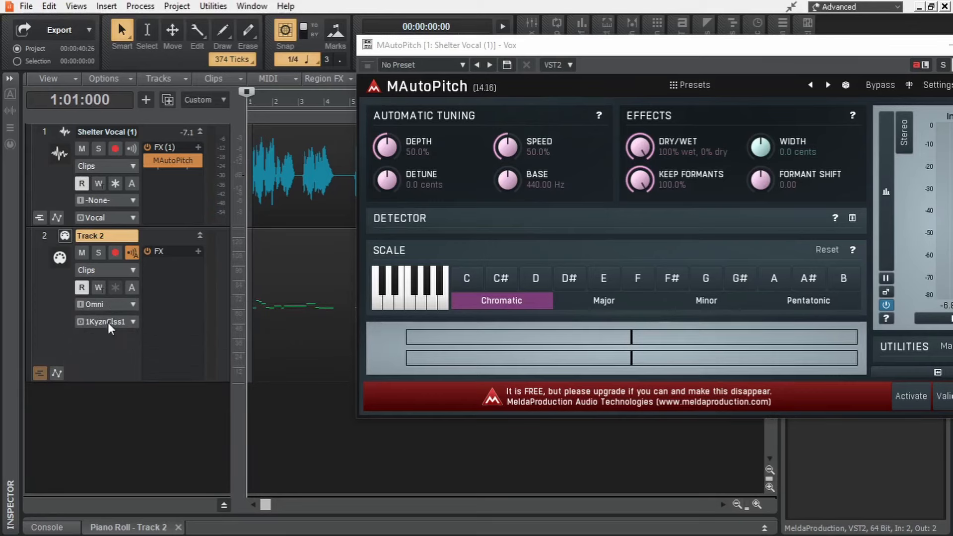
pyautogui.click(201, 102)
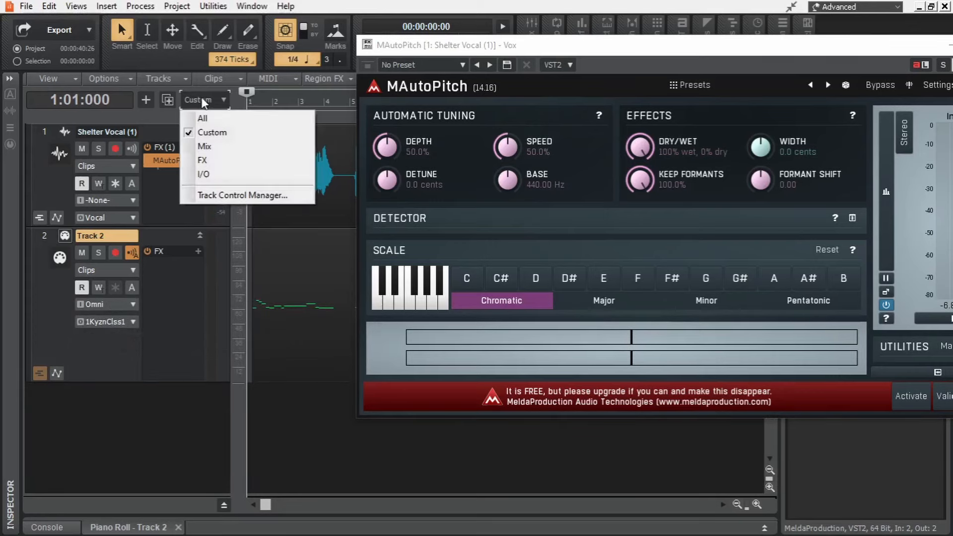
pyautogui.click(231, 176)
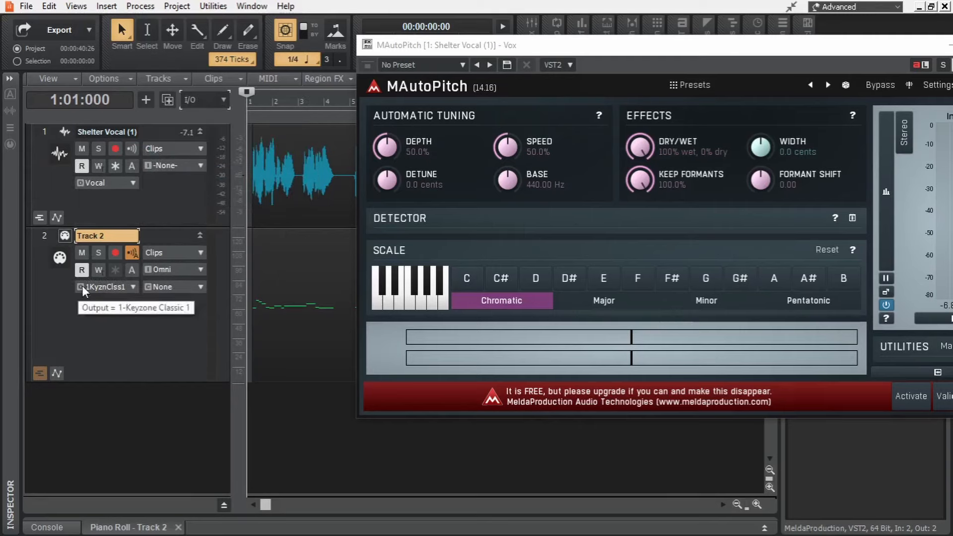
pyautogui.click(123, 285)
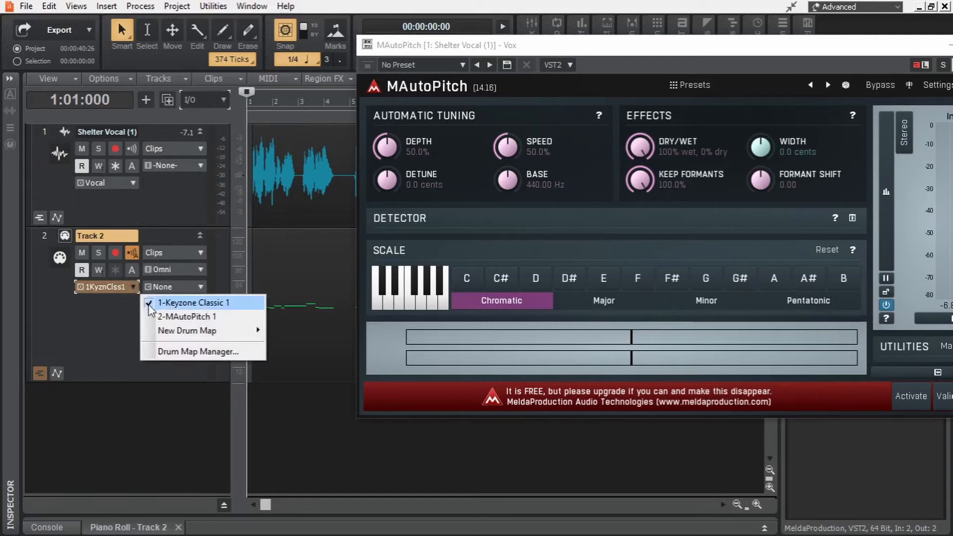
pyautogui.click(214, 318)
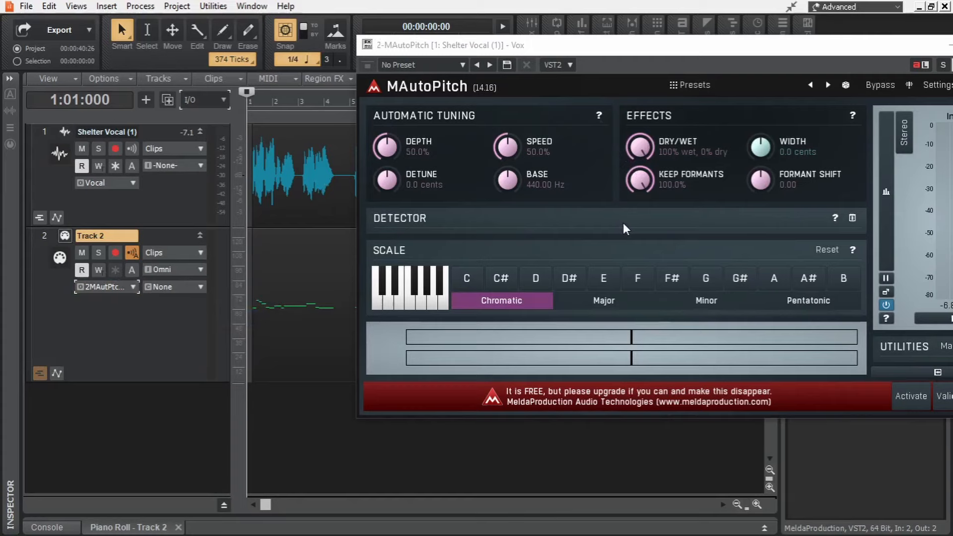
pyautogui.press('space')
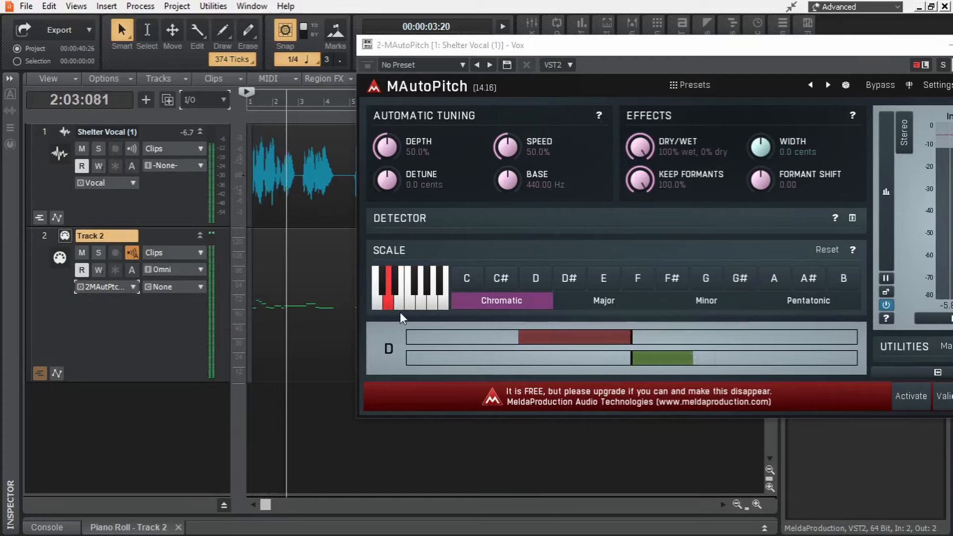
pyautogui.press('space')
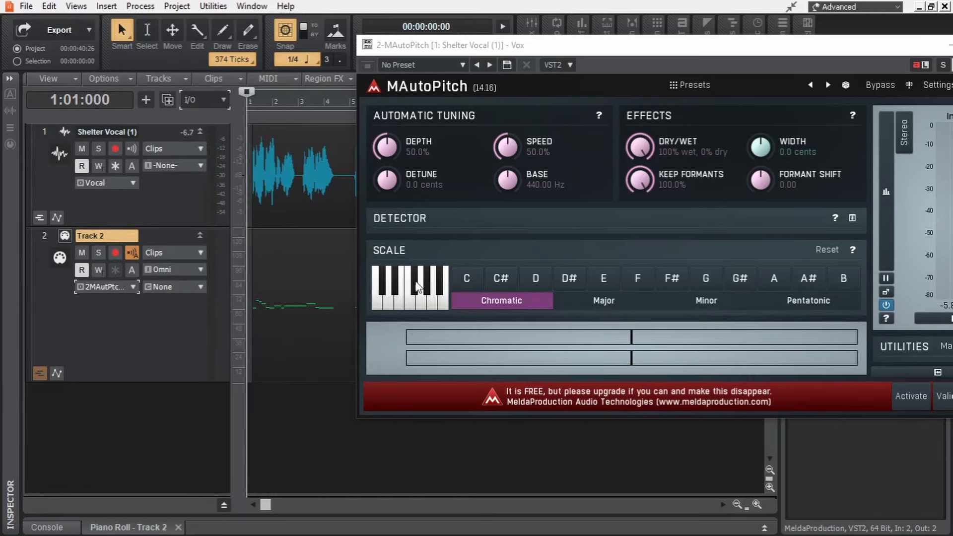
# Step: Open the MIDI clip in the Piano Roll, lower the first F#5 note to F5, and audition the change
pyautogui.doubleClick(304, 237)
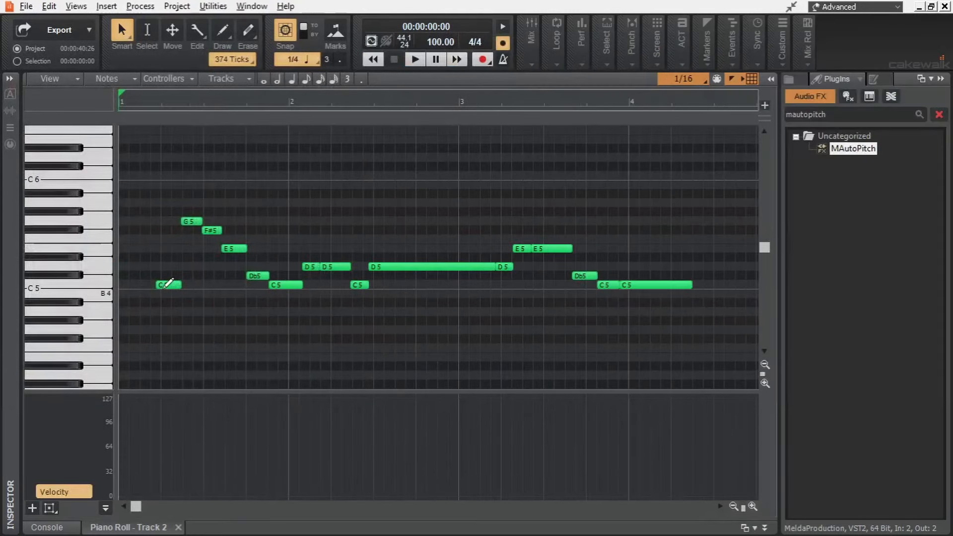
pyautogui.hotkey('ctrl', 'Right')
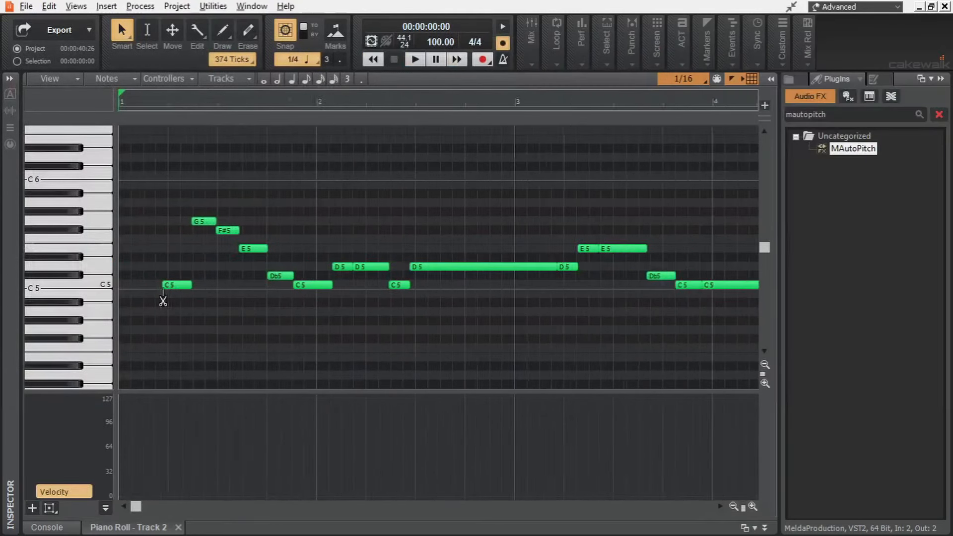
pyautogui.hotkey('ctrl', 'Right')
pyautogui.press('space')
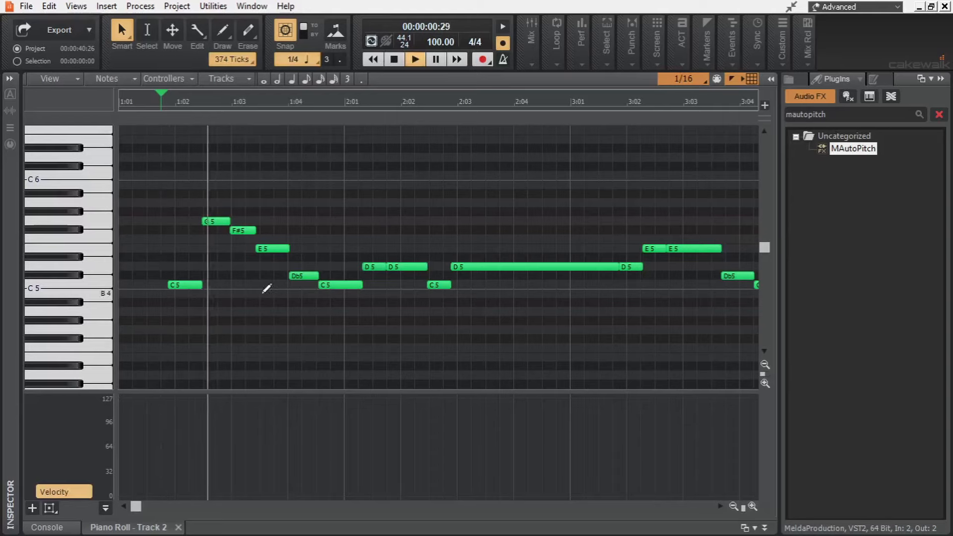
pyautogui.press('space')
pyautogui.click(242, 230)
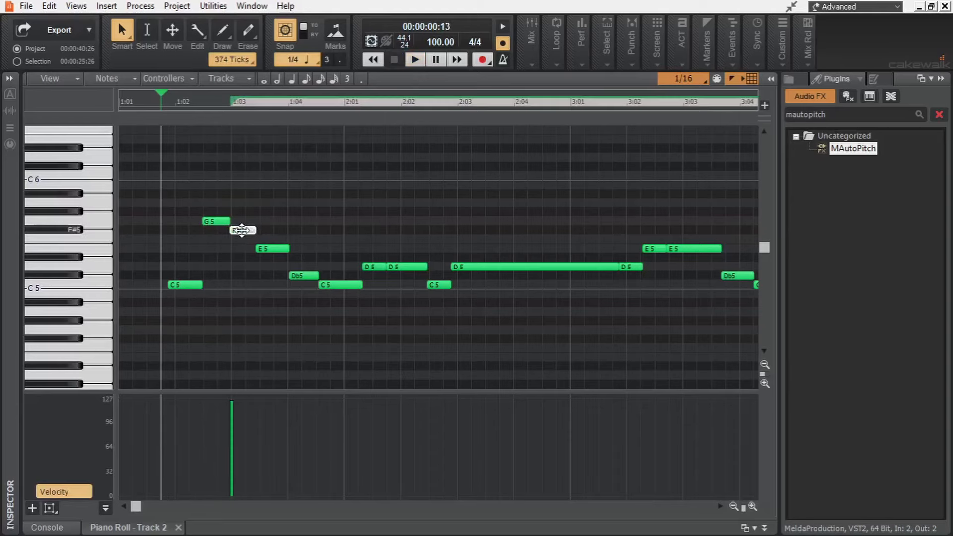
pyautogui.moveTo(242, 230); pyautogui.dragTo(242, 239)
pyautogui.press('space')
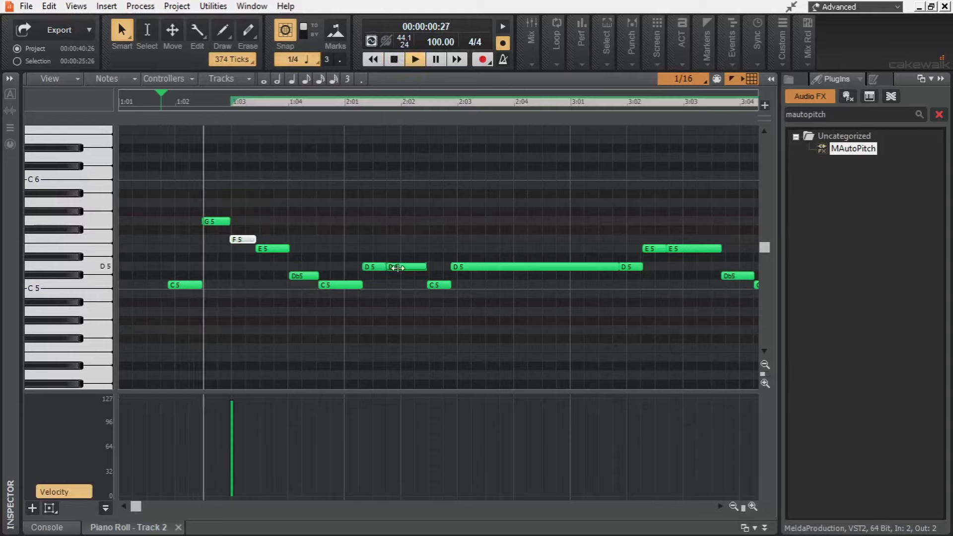
pyautogui.press('space')
# Step: Select all the Db5 notes, raise them to D5, and play back the phrase
pyautogui.click(69, 275)
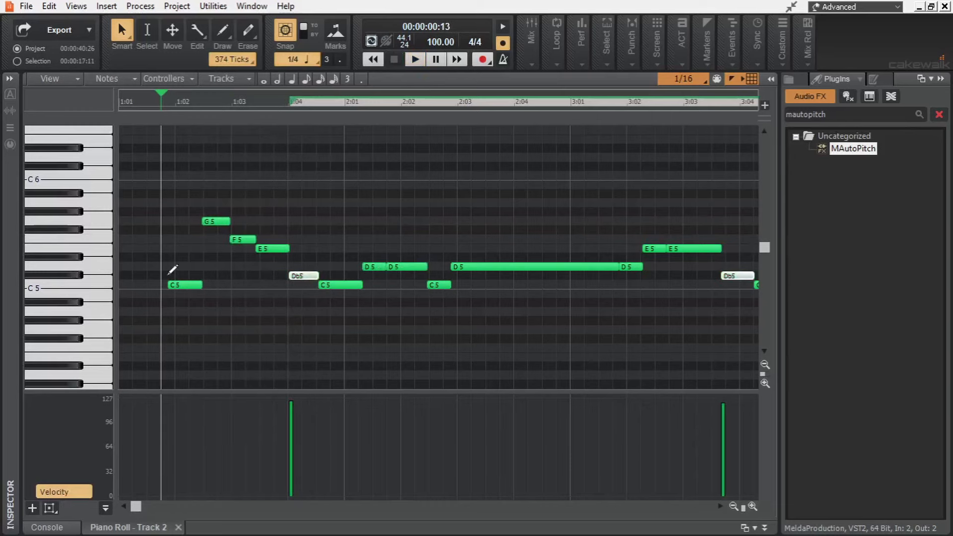
pyautogui.press('KP_8')
pyautogui.press('space')
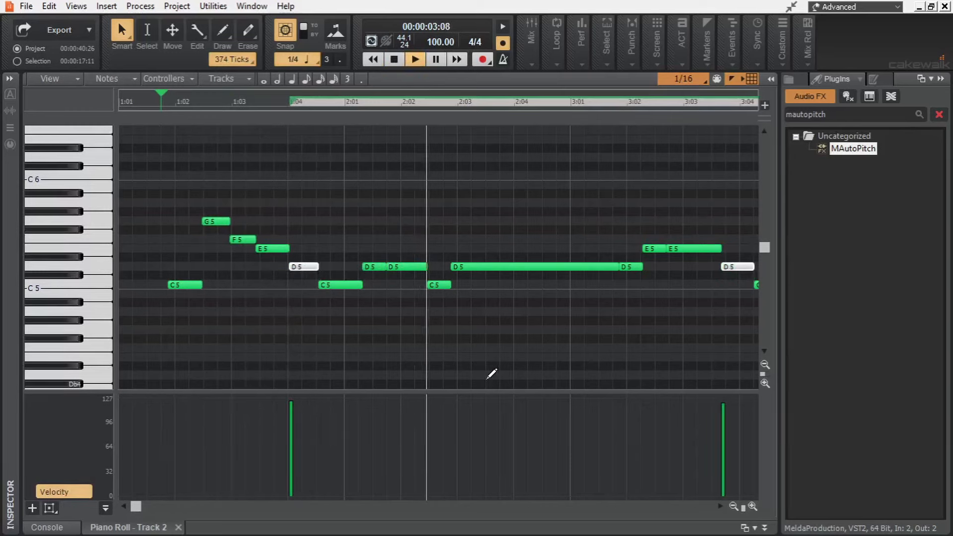
pyautogui.press('space')
# Step: Split the long D5 note in measure 2 at beat 4 and raise its second part to E5
pyautogui.press('space')
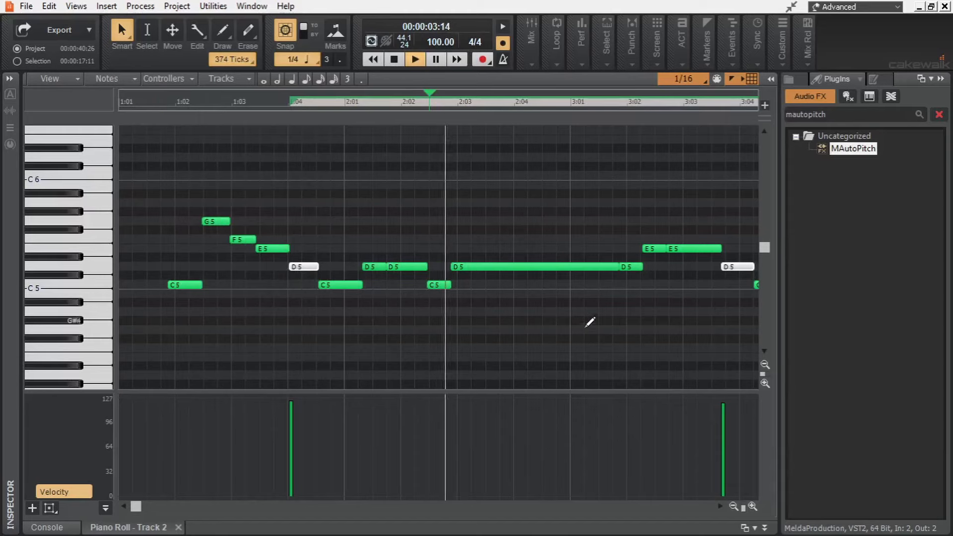
pyautogui.keyDown('alt'); pyautogui.click(515, 268); pyautogui.keyUp('alt')
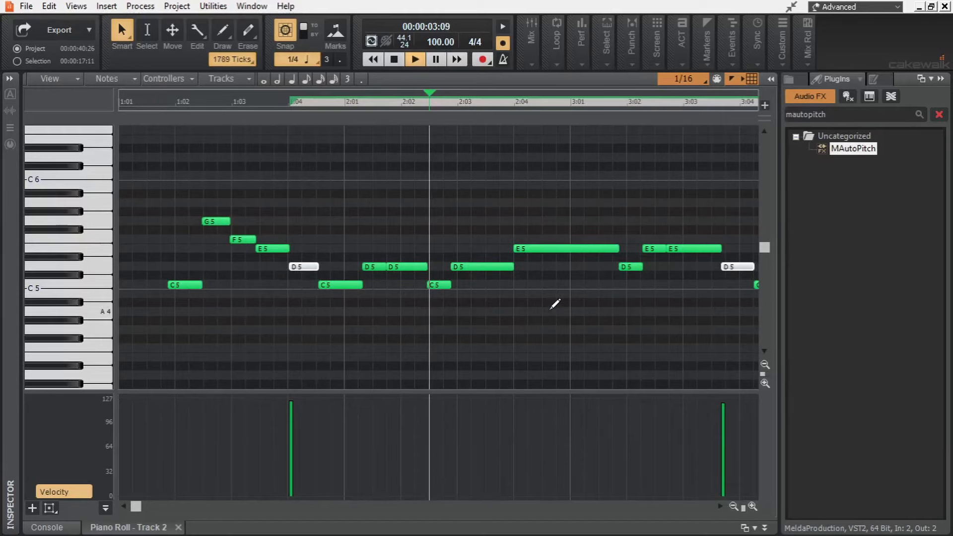
pyautogui.moveTo(516, 266); pyautogui.dragTo(516, 249)
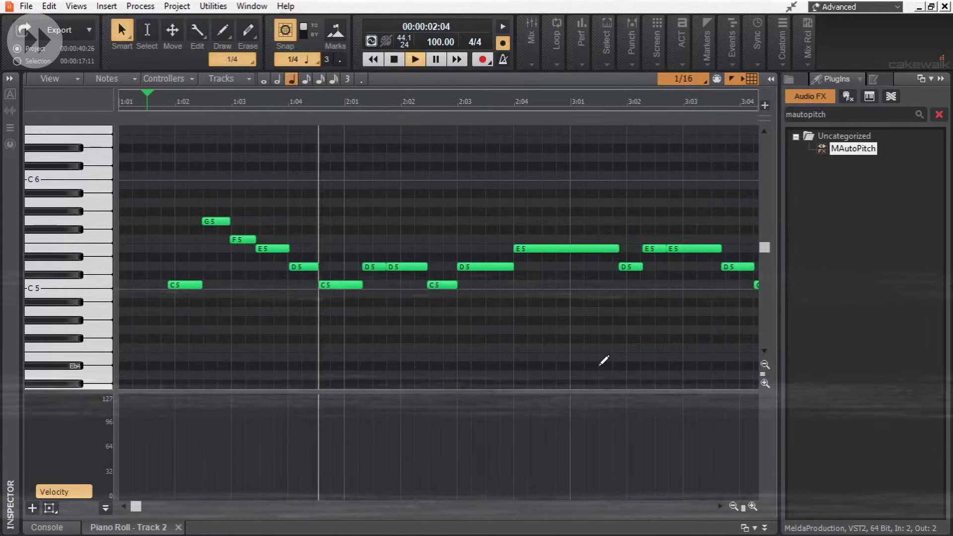
pyautogui.click(401, 268)
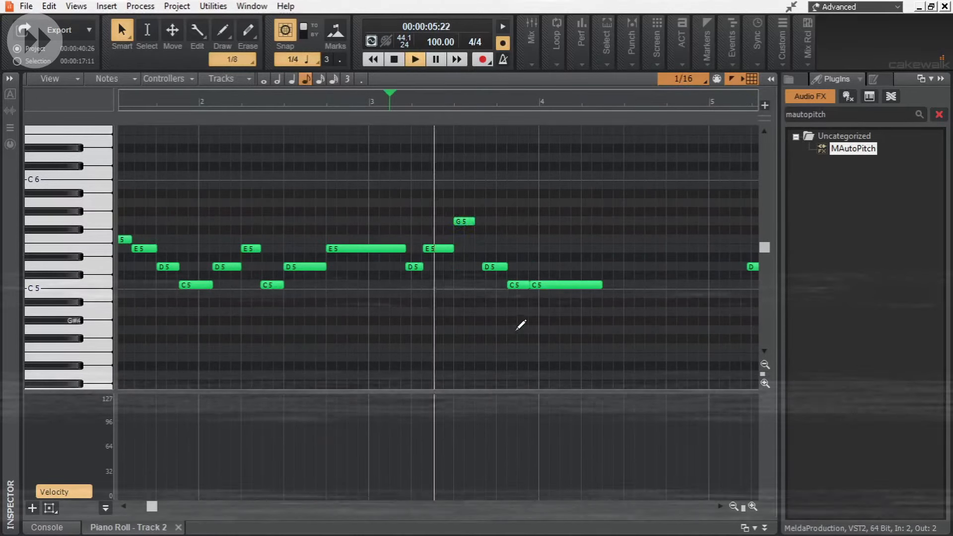
# Step: Play back the edited melody from the Piano Roll with the MIDI track muted and unmuted
pyautogui.press('space')
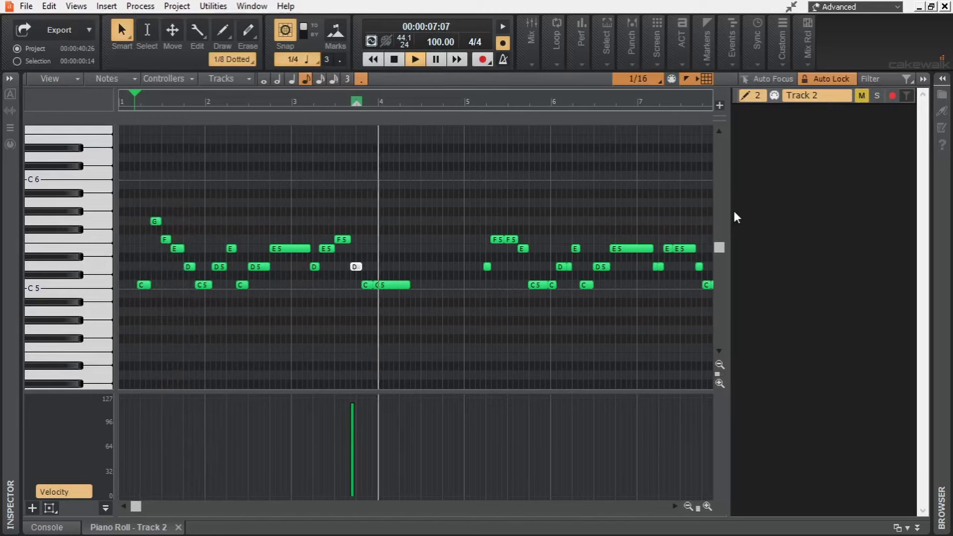
pyautogui.press('space')
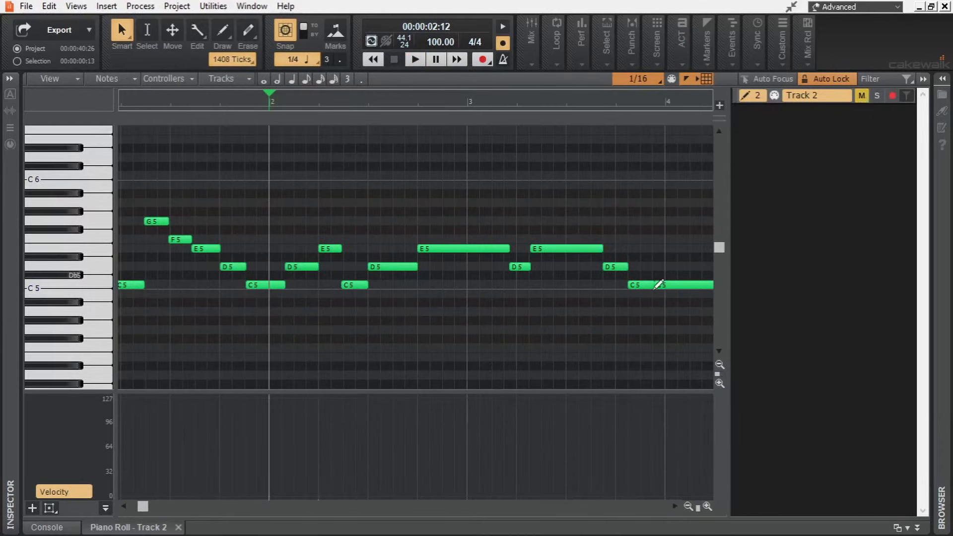
pyautogui.press('space')
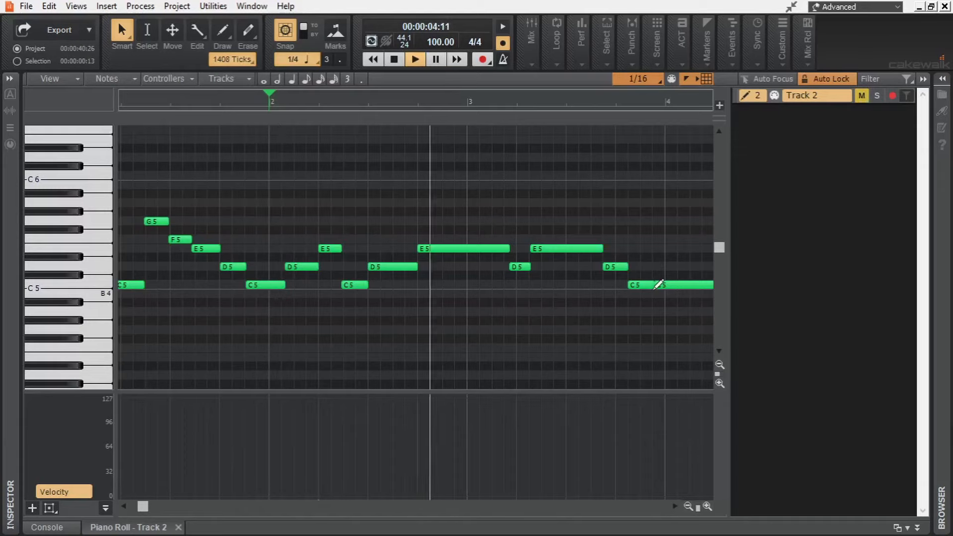
pyautogui.press('space')
pyautogui.press('space')
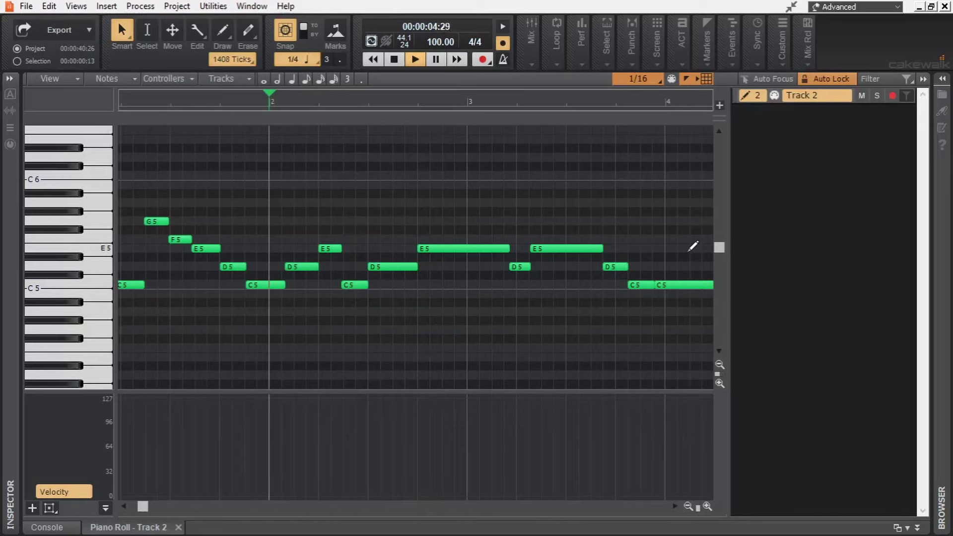
# Step: Collapse the Piano Roll and examine the effects on the Vocal bus in the Console
pyautogui.click(917, 529)
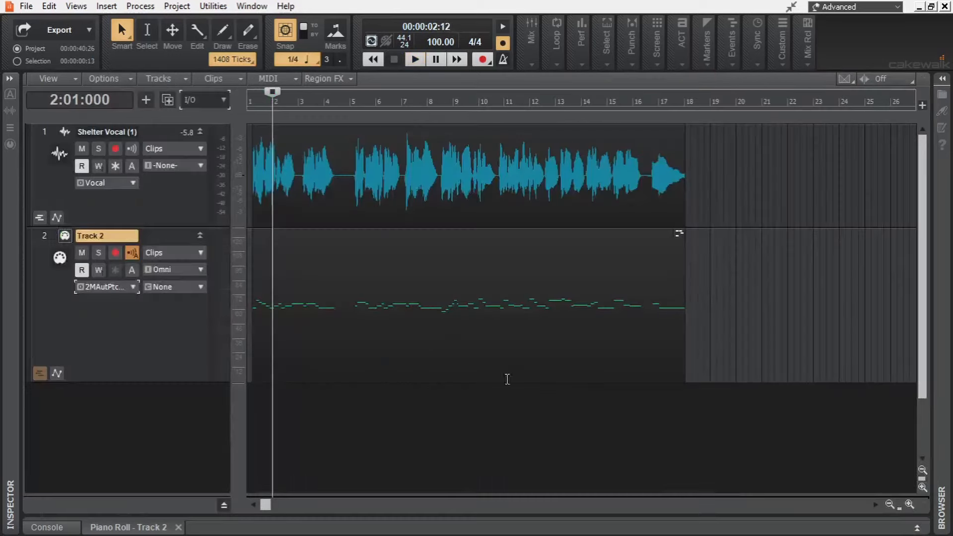
pyautogui.click(62, 528)
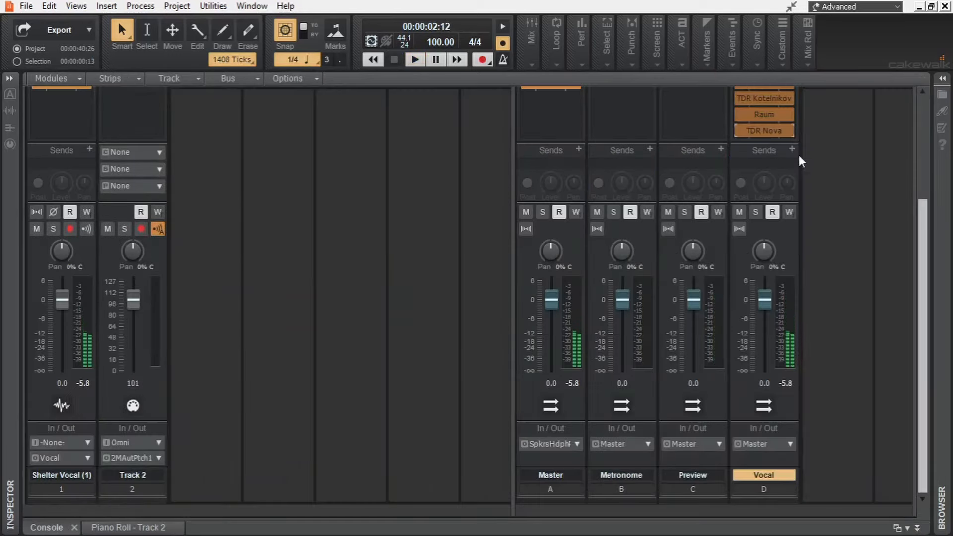
pyautogui.scroll(3, 789, 157)
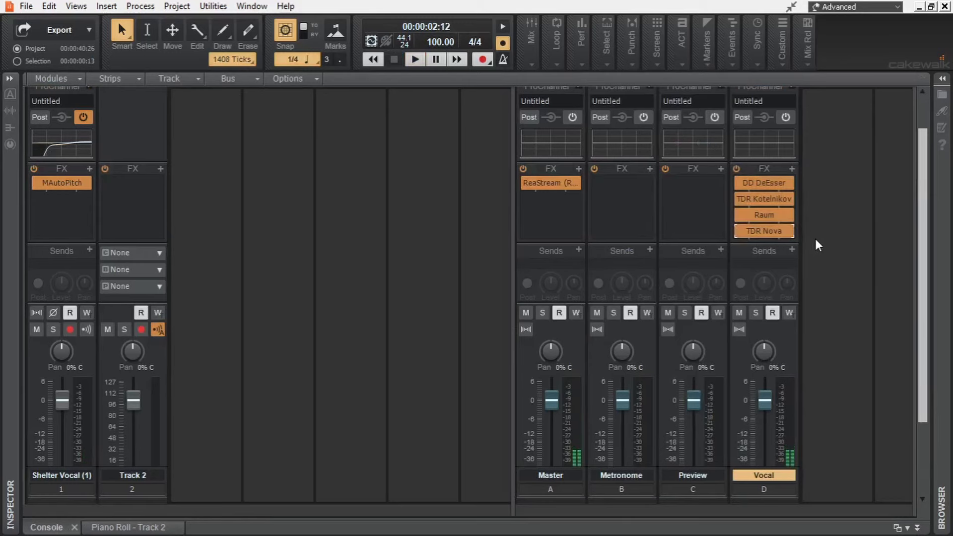
pyautogui.scroll(-3, 815, 240)
pyautogui.press('d')
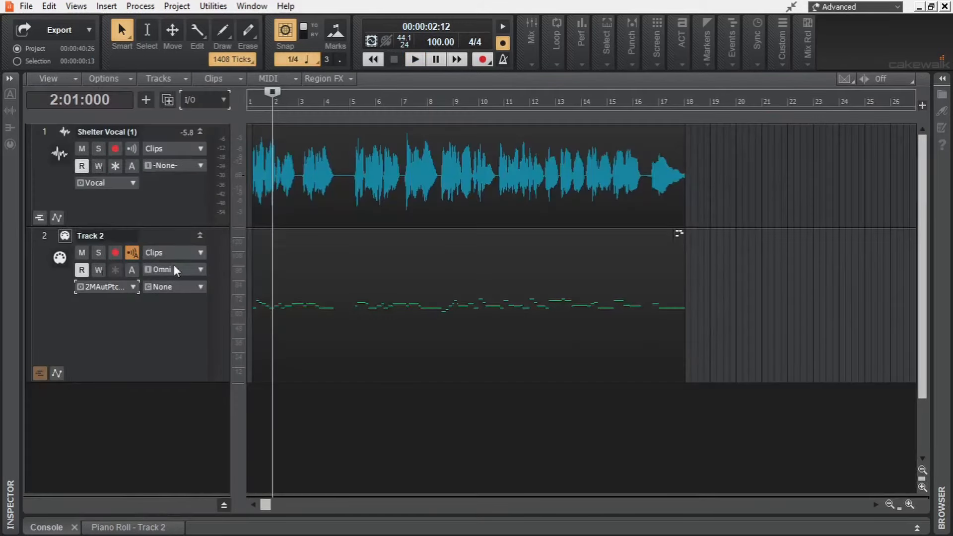
# Step: Compare the vocal from measure 2 with Track 2 muted and with it active
pyautogui.click(88, 254)
pyautogui.press('space')
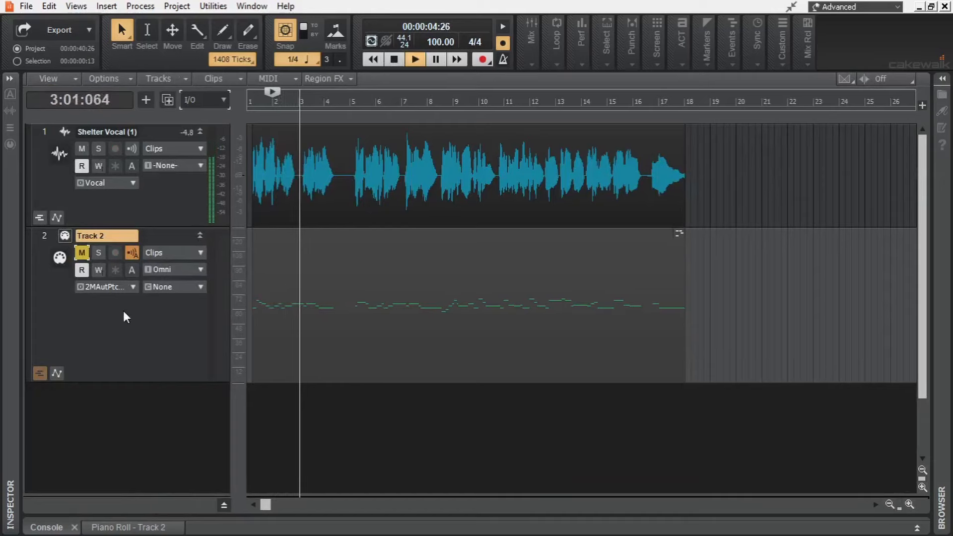
pyautogui.press('space')
pyautogui.click(82, 252)
pyautogui.press('space')
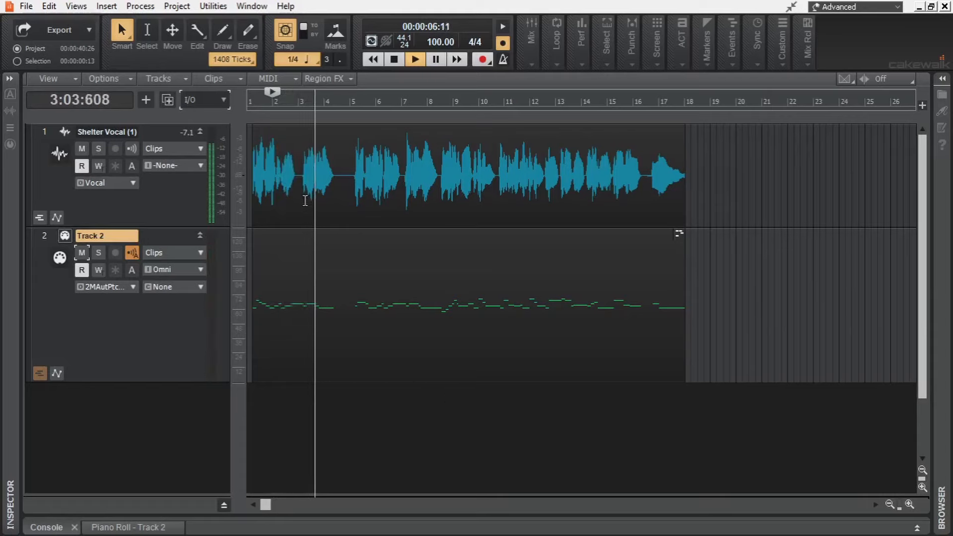
pyautogui.press('space')
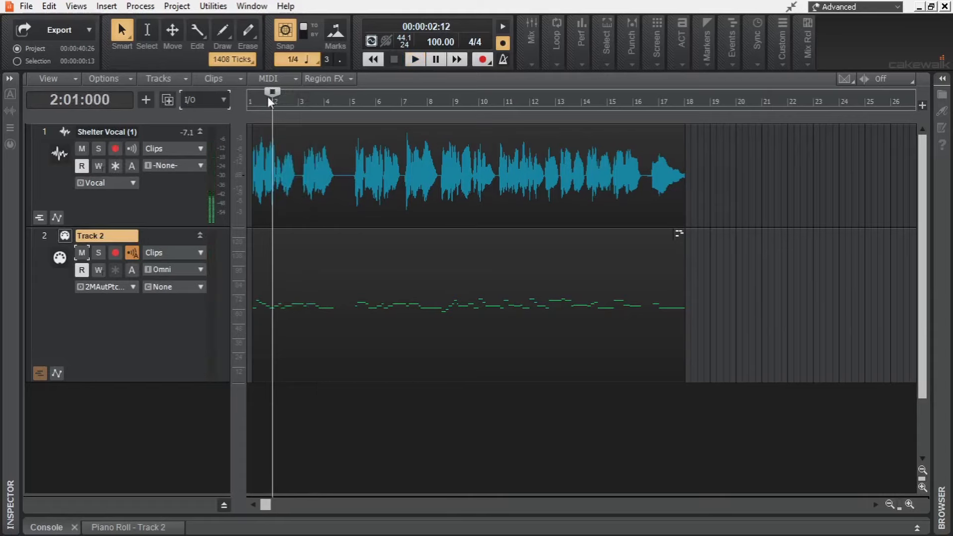
# Step: Return to the project start, reduce Track 2's height slightly, and duplicate the Shelter Vocal onto another audio track
pyautogui.press('w')
pyautogui.moveTo(176, 381); pyautogui.dragTo(176, 368)
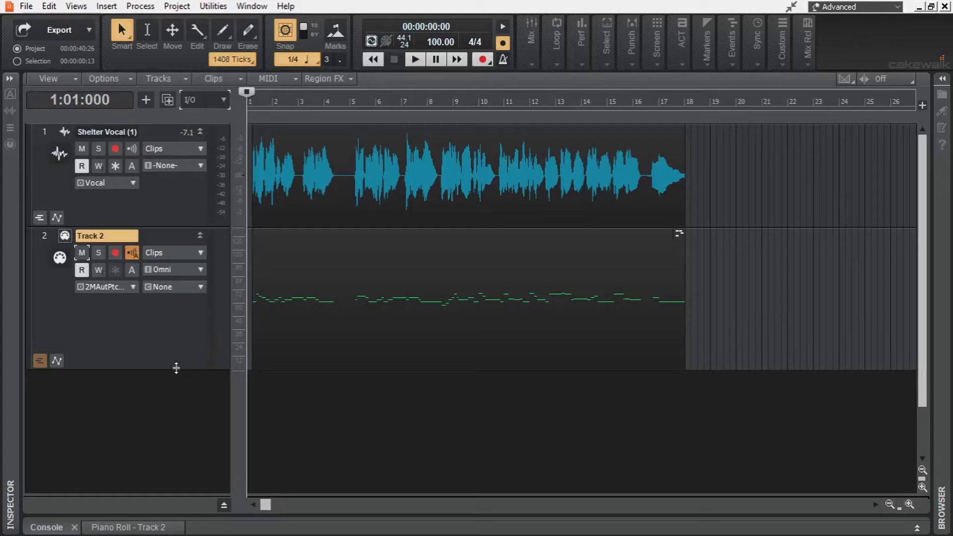
pyautogui.moveTo(367, 145)
pyautogui.mouseDown()
pyautogui.moveTo(370, 132)
pyautogui.moveTo(378, 428)
pyautogui.mouseUp()
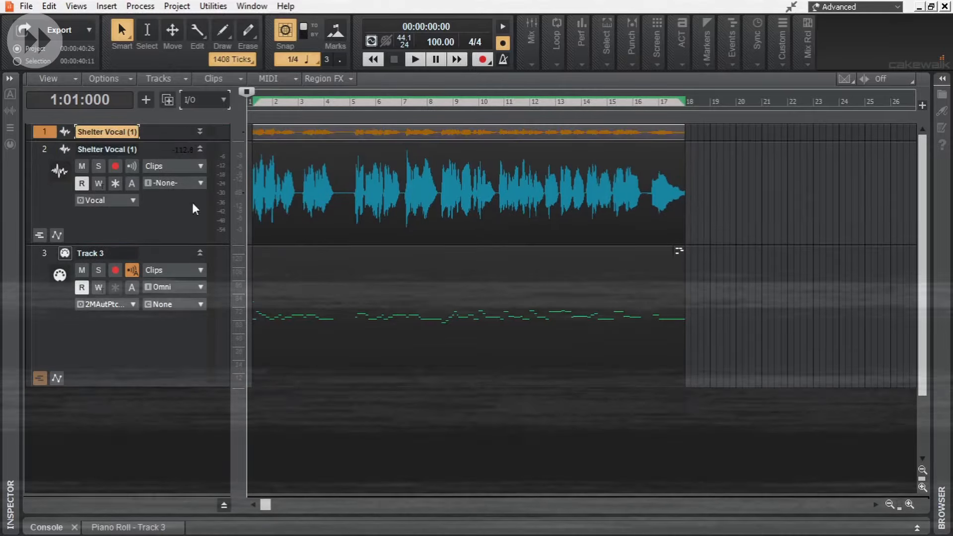
# Step: Show the FX controls, search the plug-ins for "imager", and add Ozone Imager to the second Shelter Vocal track
pyautogui.click(204, 99)
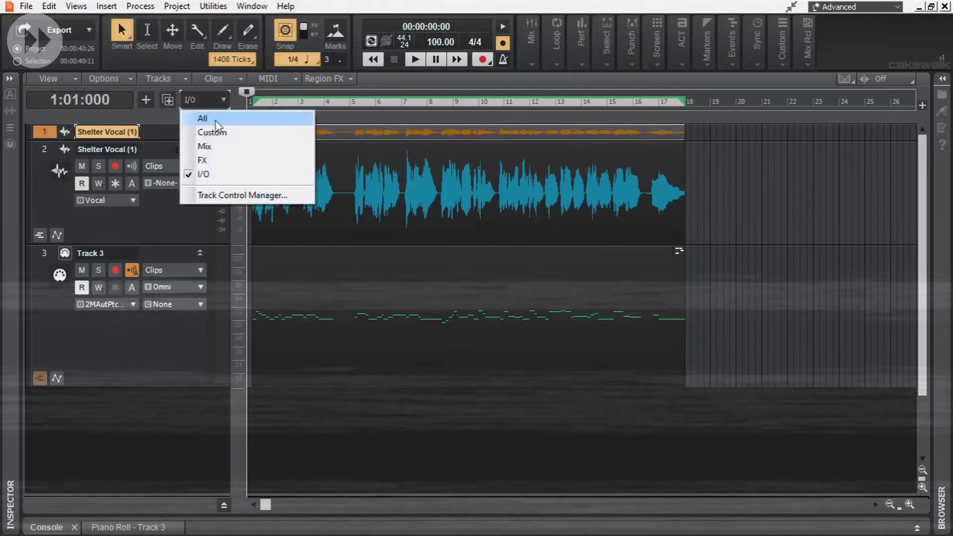
pyautogui.click(208, 158)
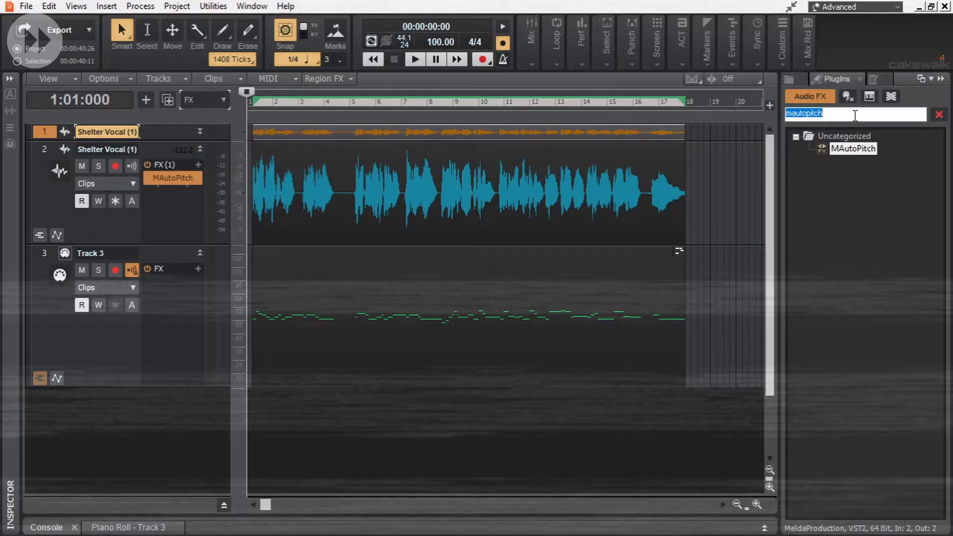
pyautogui.write('imager')
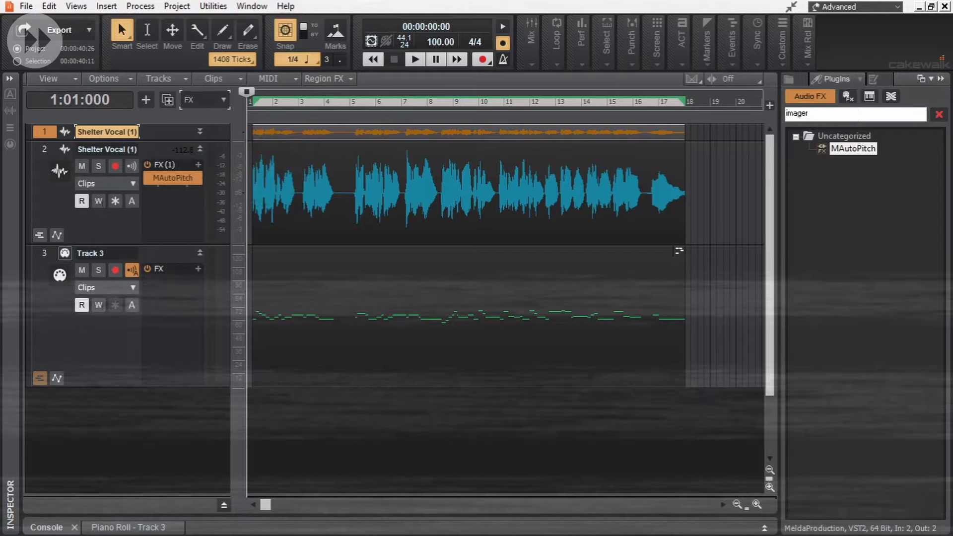
pyautogui.moveTo(857, 149); pyautogui.dragTo(177, 214)
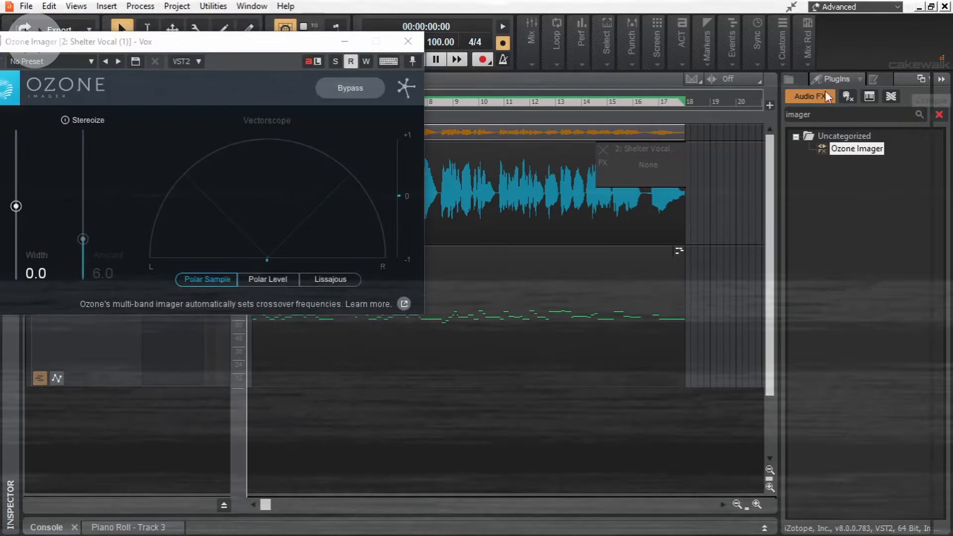
# Step: Close the Ozone Imager window, then open Track 3's notes in the Piano Roll with the velocity pane collapsed
pyautogui.click(406, 36)
pyautogui.doubleClick(302, 256)
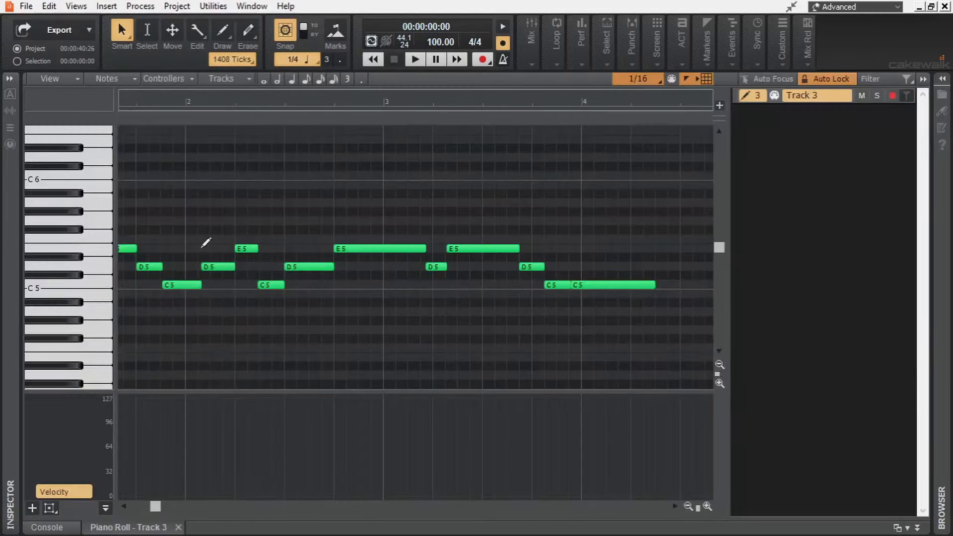
pyautogui.moveTo(207, 398)
pyautogui.mouseDown()
pyautogui.moveTo(207, 451)
pyautogui.moveTo(146, 499)
pyautogui.mouseUp()
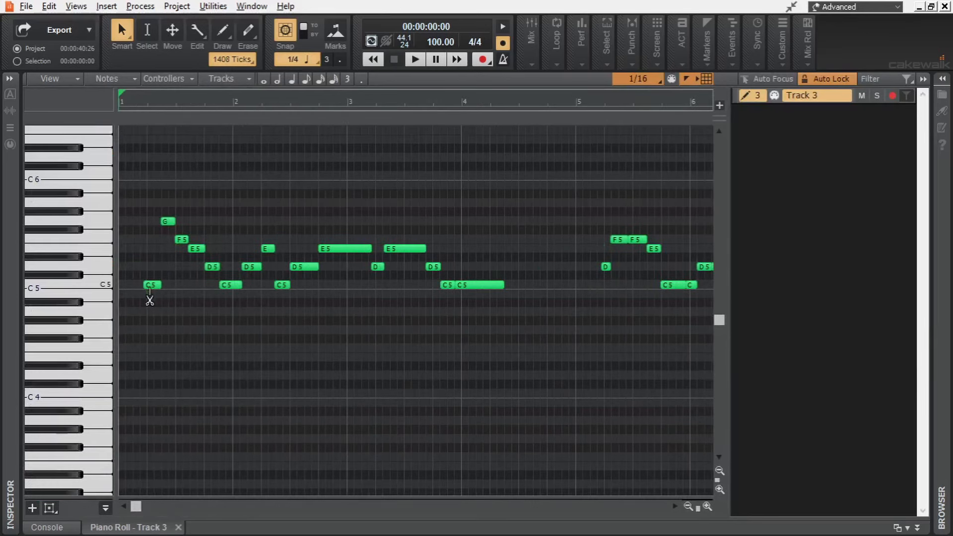
# Step: Reshape Track 3's melody in measures 1 to 4 into a harmony, moving notes to pitches such as A5, G5, F5 and E5
pyautogui.moveTo(192, 221); pyautogui.dragTo(211, 214)
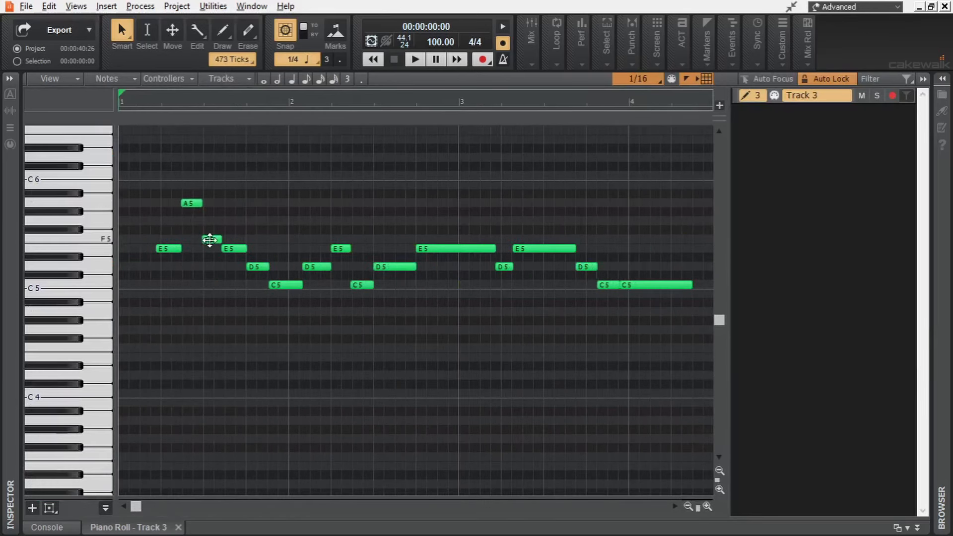
pyautogui.moveTo(254, 266); pyautogui.dragTo(254, 238)
pyautogui.moveTo(282, 285); pyautogui.dragTo(280, 248)
pyautogui.moveTo(317, 267)
pyautogui.mouseDown()
pyautogui.moveTo(318, 222)
pyautogui.moveTo(342, 268)
pyautogui.mouseUp()
pyautogui.moveTo(316, 222); pyautogui.dragTo(340, 249)
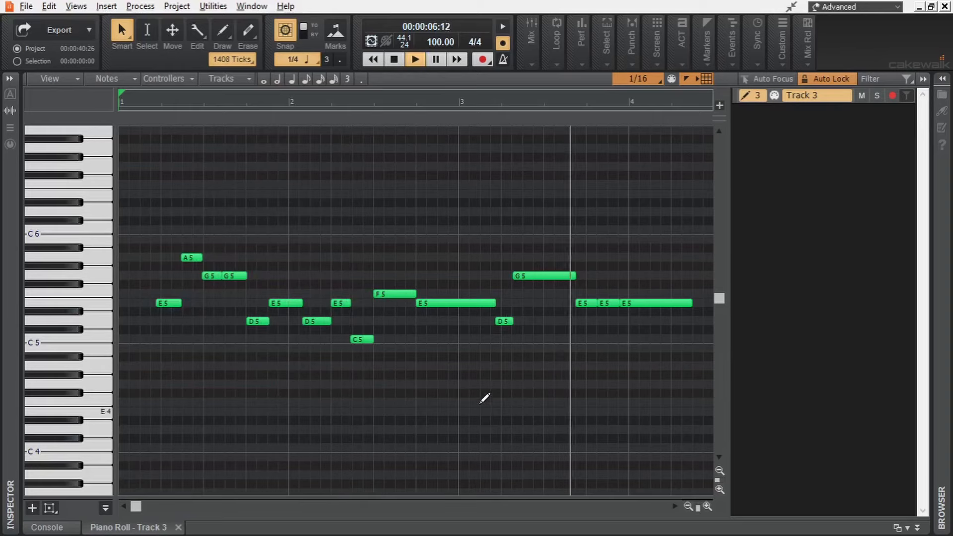
pyautogui.keyDown('ctrl'); pyautogui.scroll(-1, 485, 392); pyautogui.keyUp('ctrl')
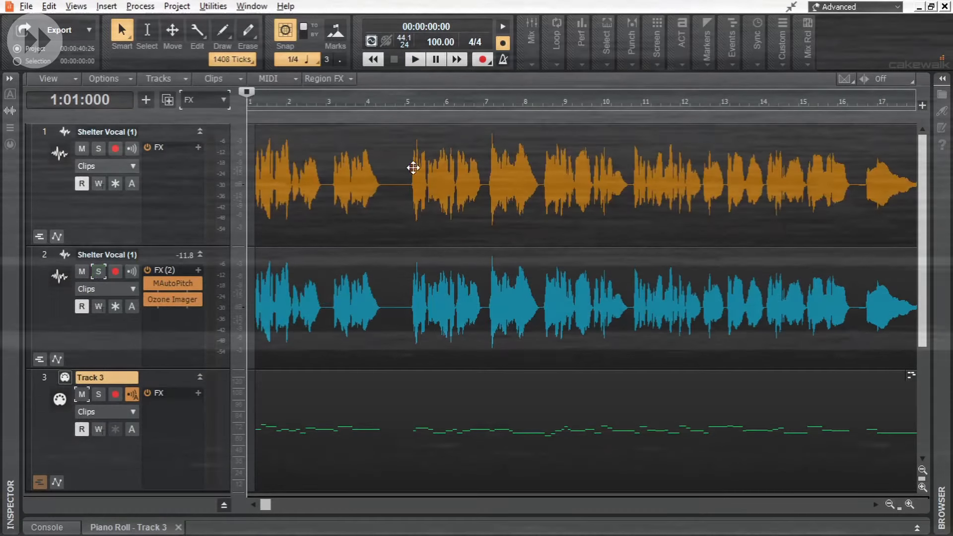
# Step: Select the first Shelter Vocal track, show its properties in the Inspector, and open its output choices
pyautogui.click(413, 166)
pyautogui.press('i')
pyautogui.click(94, 454)
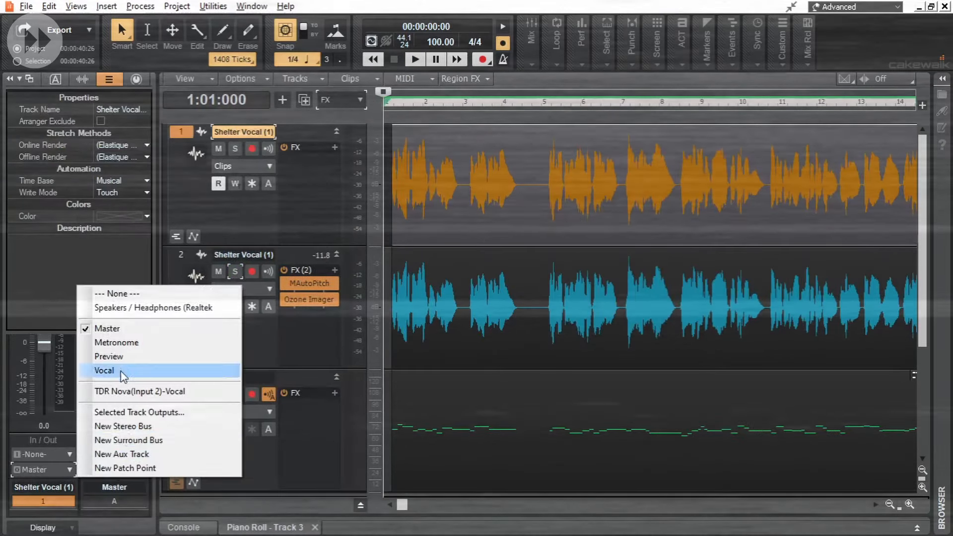